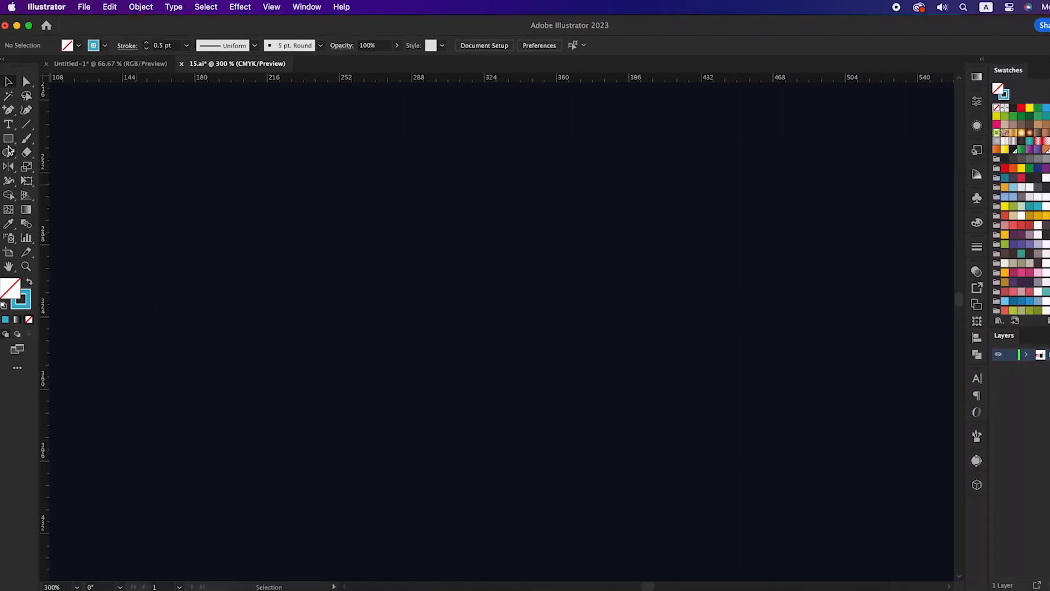
# Draw a rectangle 160 pt wide and 10 pt high on the canvas
pyautogui.click(9, 140)
pyautogui.click(66, 139)
pyautogui.click(512, 300)
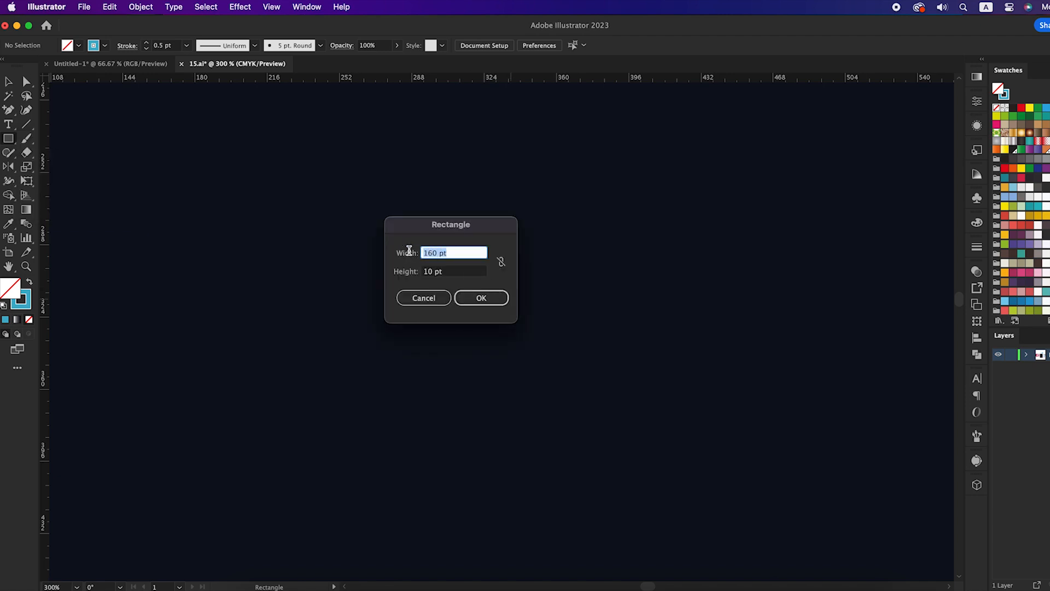
pyautogui.click(434, 272)
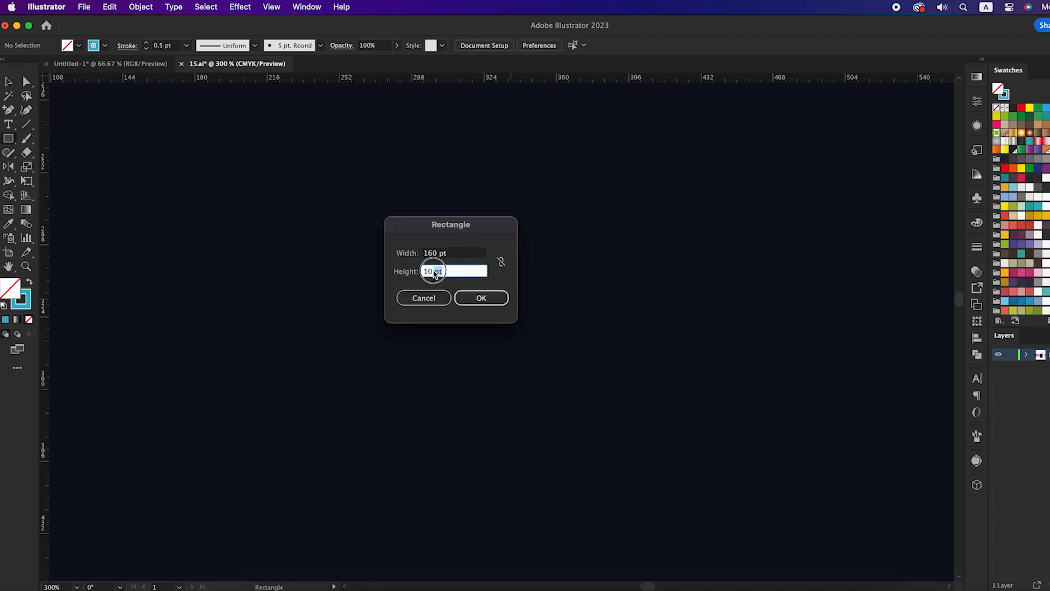
pyautogui.write('10')
pyautogui.click(509, 296)
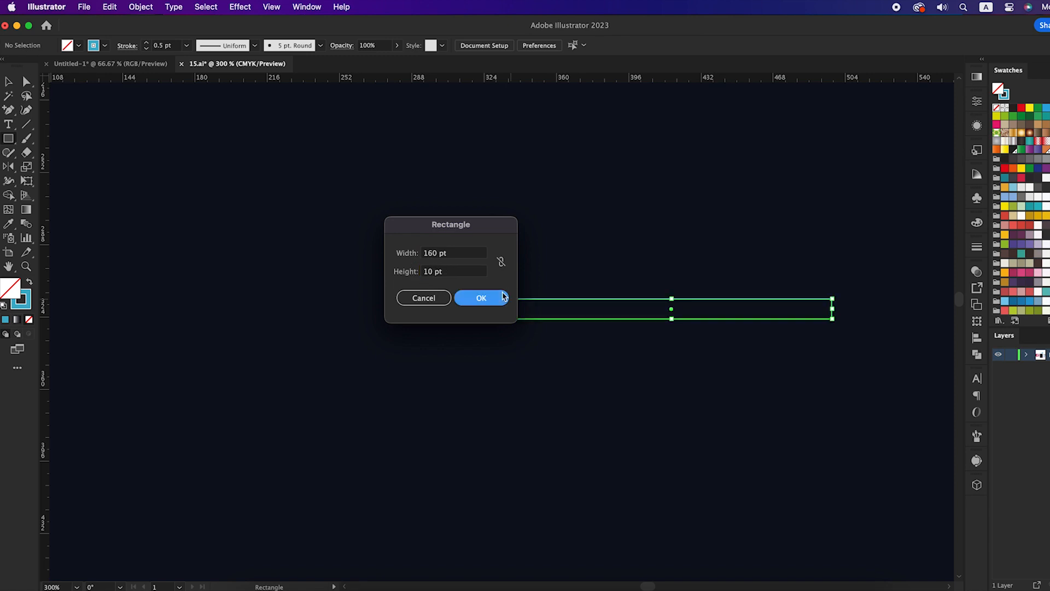
# Move the rectangle up towards the middle of the canvas and place a copy directly below it with a small gap
pyautogui.press('v')
pyautogui.click(615, 439)
pyautogui.moveTo(676, 318); pyautogui.dragTo(564, 256)
pyautogui.click(566, 239)
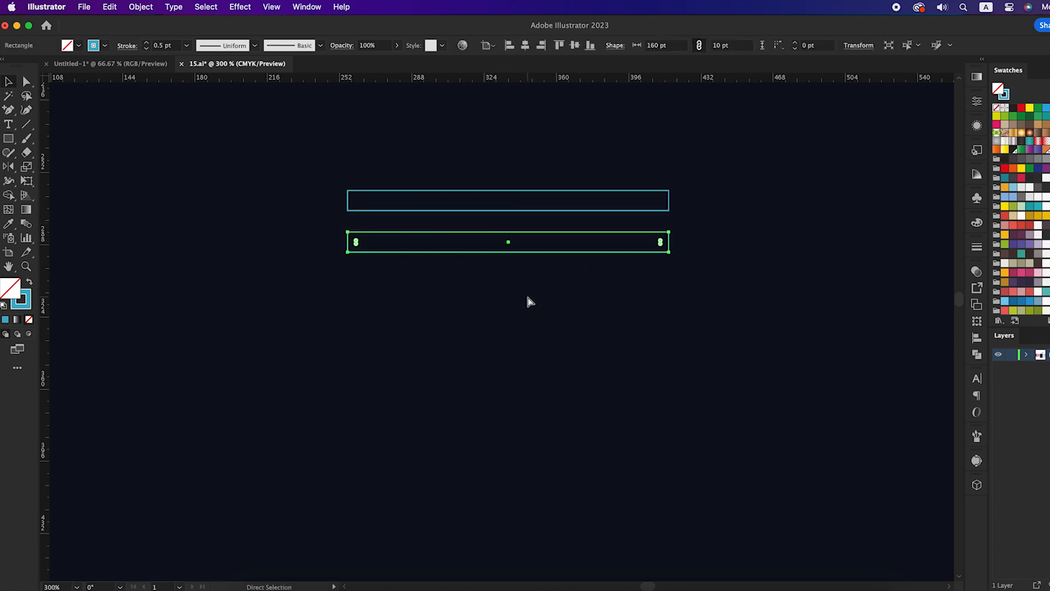
# Repeat the duplication five times to build an evenly spaced stack of seven bars
pyautogui.press('super+d')
pyautogui.press('super+d')
pyautogui.press('super+d')
pyautogui.press('super+d')
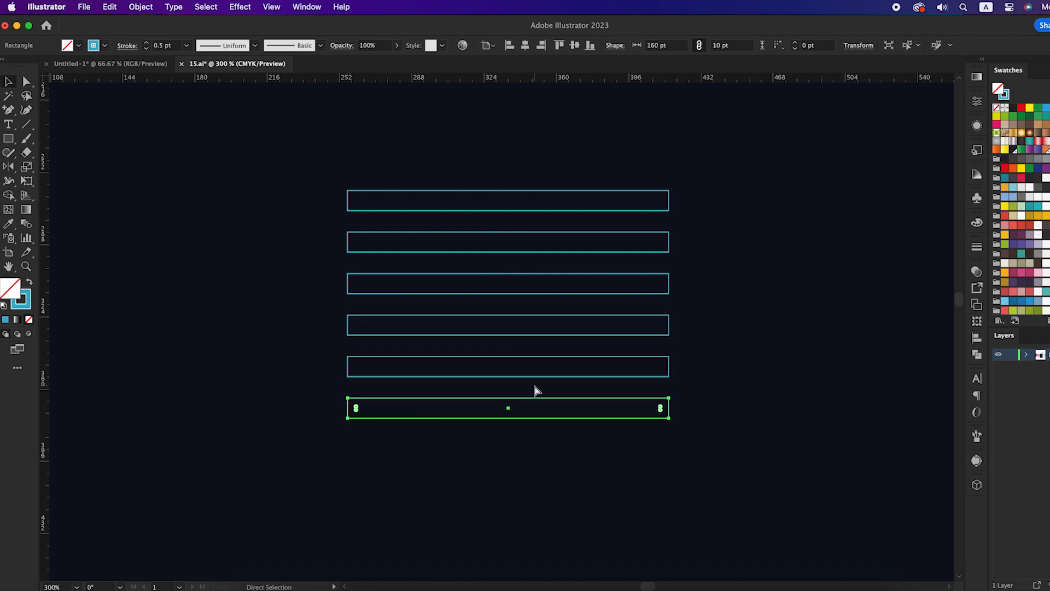
pyautogui.press('super+d')
# Add anchor points at the midpoints of the upper and lower edges of the first three bars
pyautogui.press('v')
pyautogui.moveTo(311, 184); pyautogui.dragTo(565, 429)
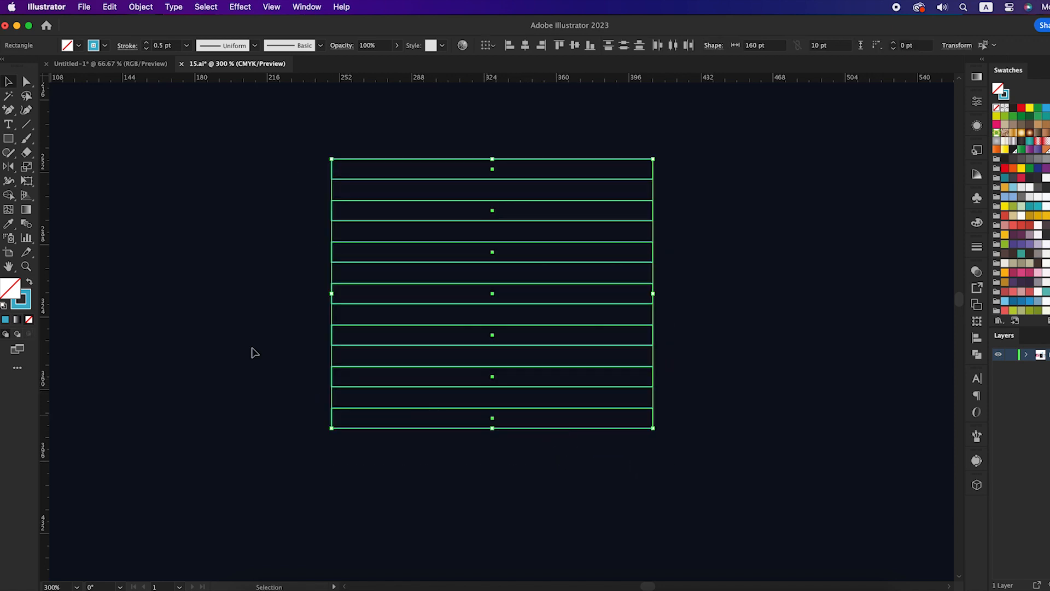
pyautogui.click(11, 109)
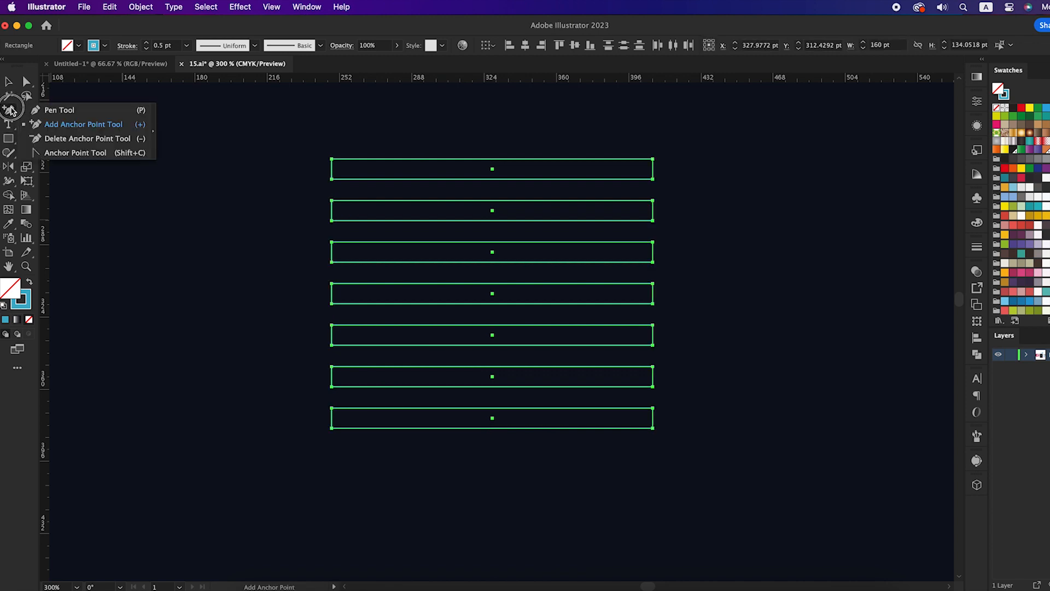
pyautogui.click(70, 125)
pyautogui.scroll(1, 493, 156)
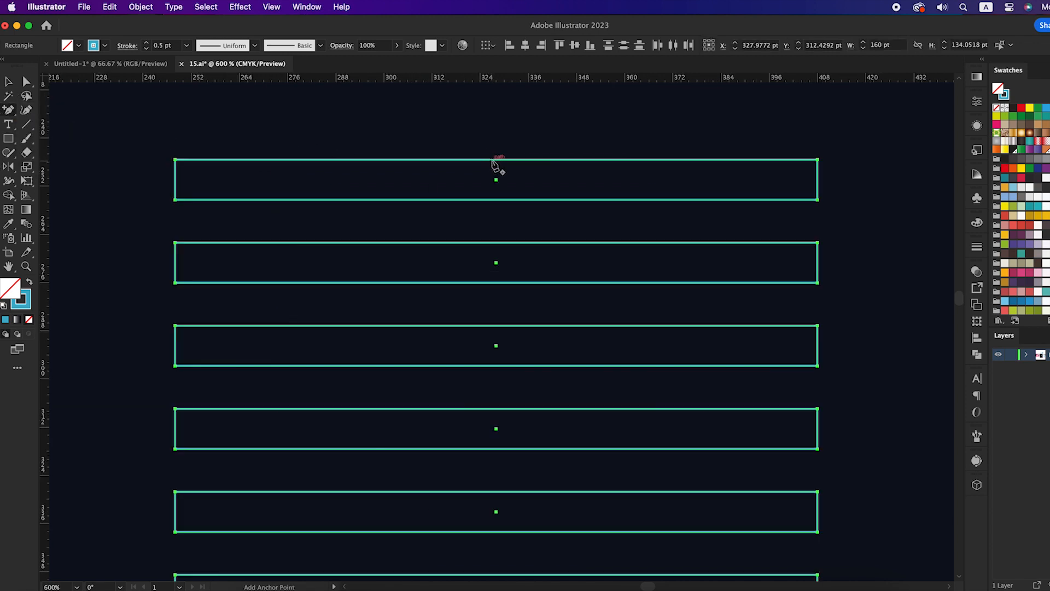
pyautogui.click(497, 159)
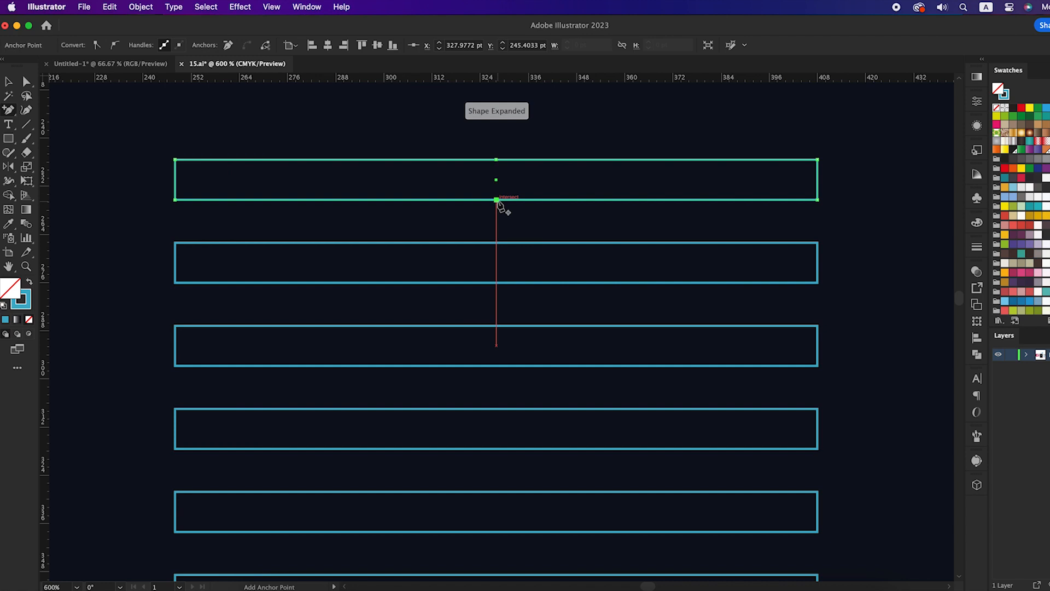
pyautogui.click(497, 242)
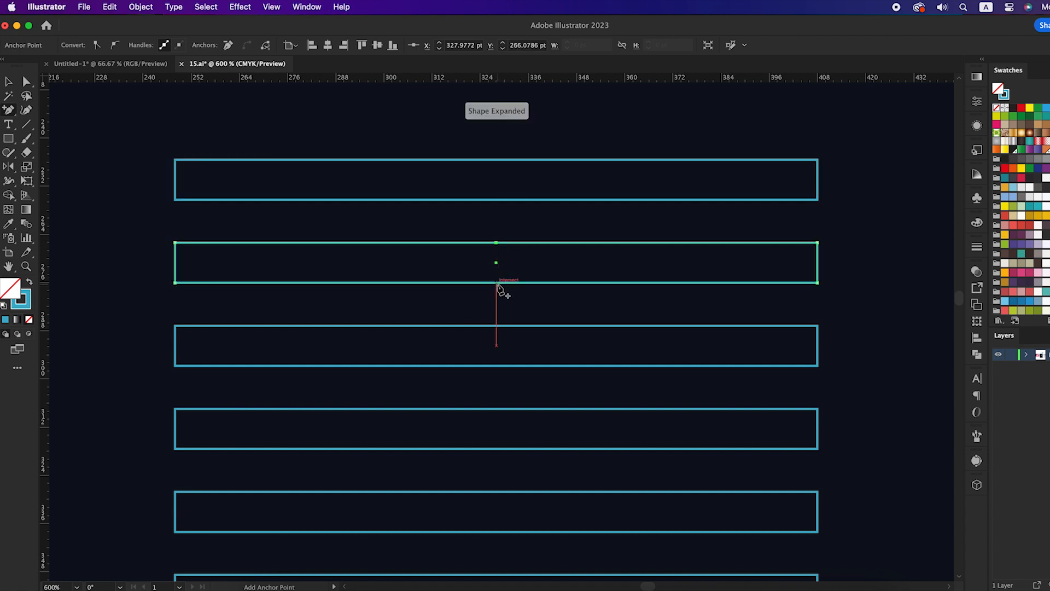
pyautogui.click(496, 327)
pyautogui.press('space')
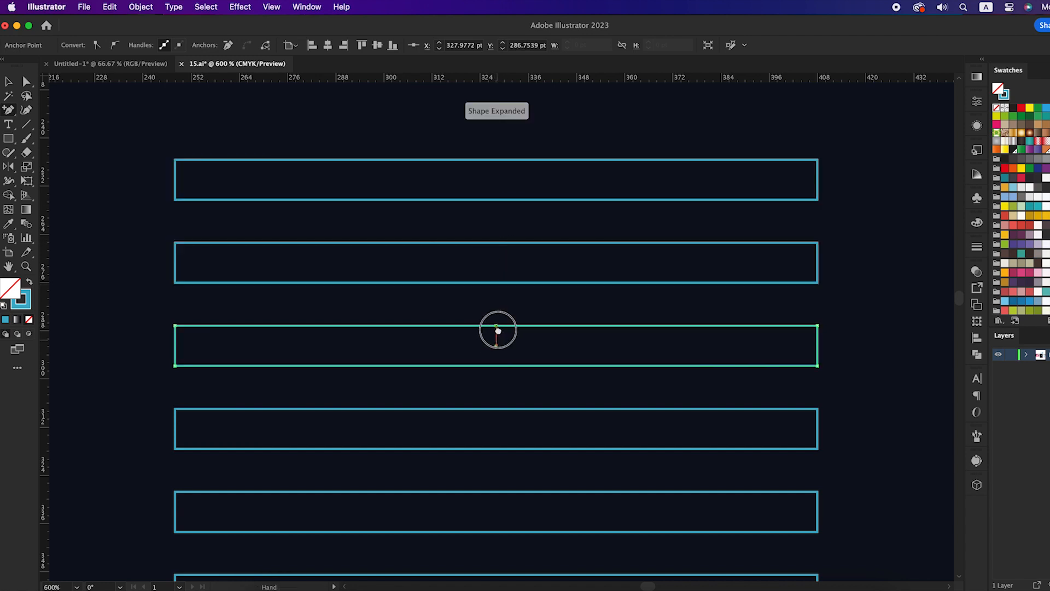
pyautogui.moveTo(498, 331); pyautogui.dragTo(498, 244)
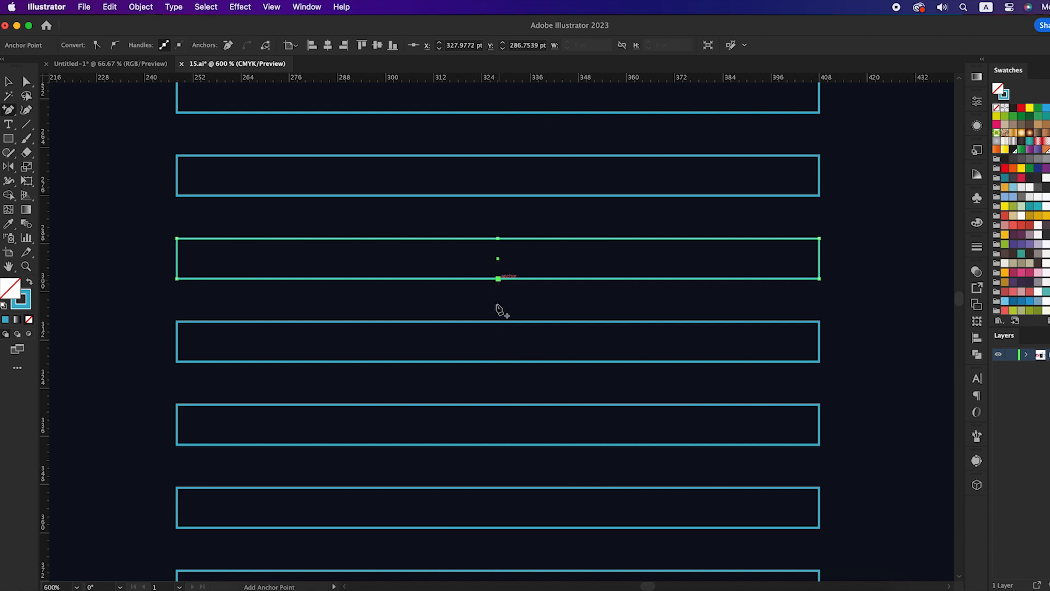
# Add midpoint anchor points on the upper and lower edges of the remaining four bars
pyautogui.click(498, 321)
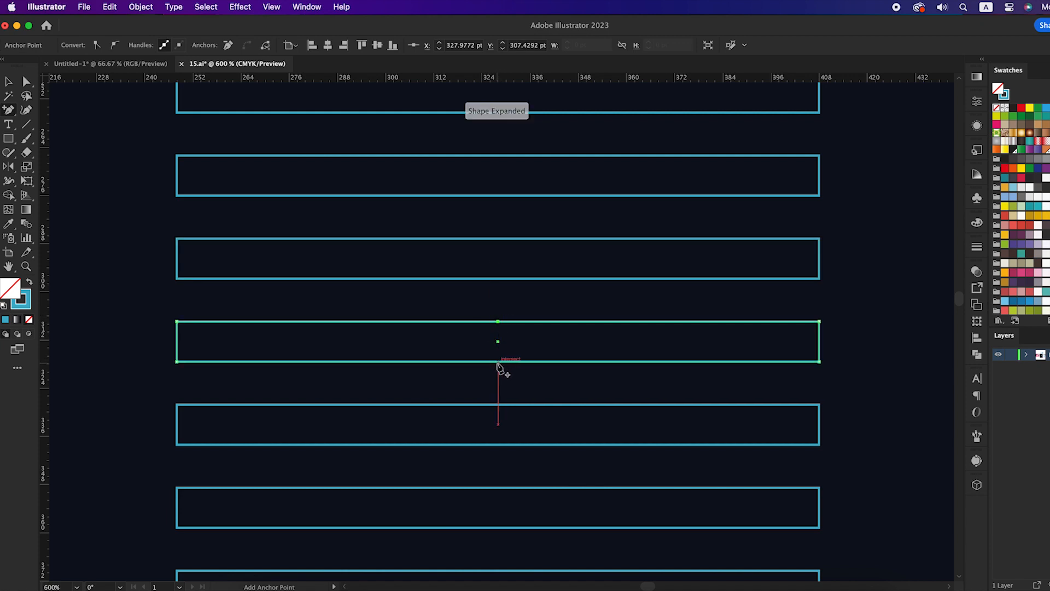
pyautogui.press('space')
pyautogui.moveTo(498, 362); pyautogui.dragTo(494, 266)
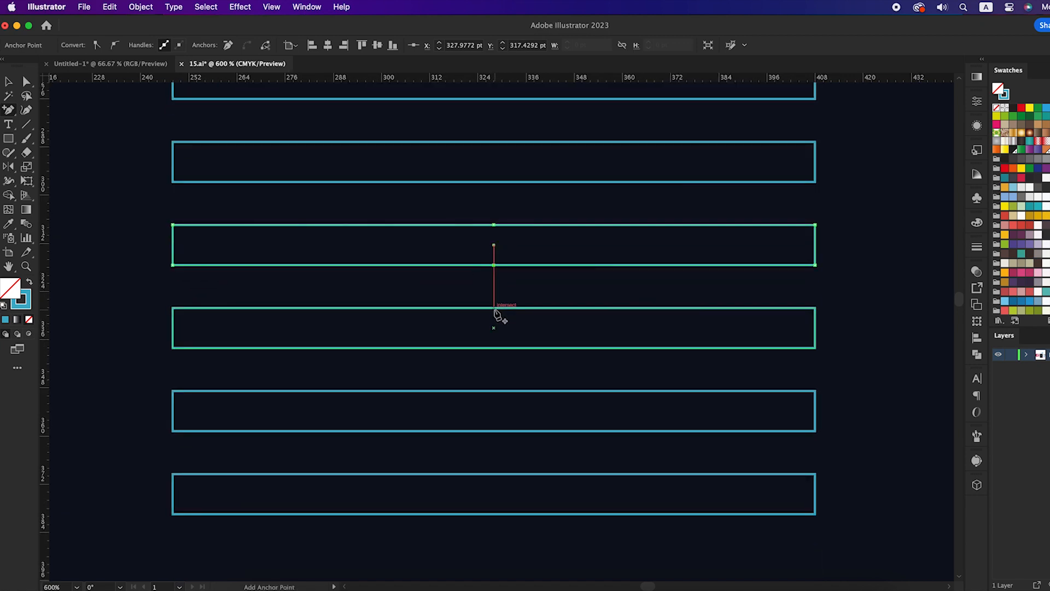
pyautogui.click(494, 309)
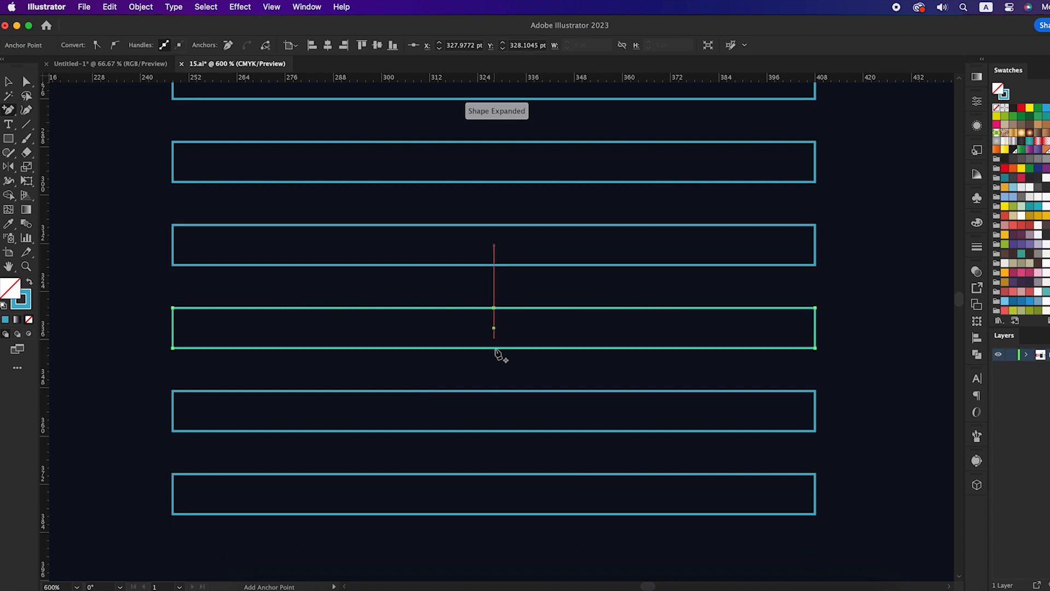
pyautogui.click(495, 391)
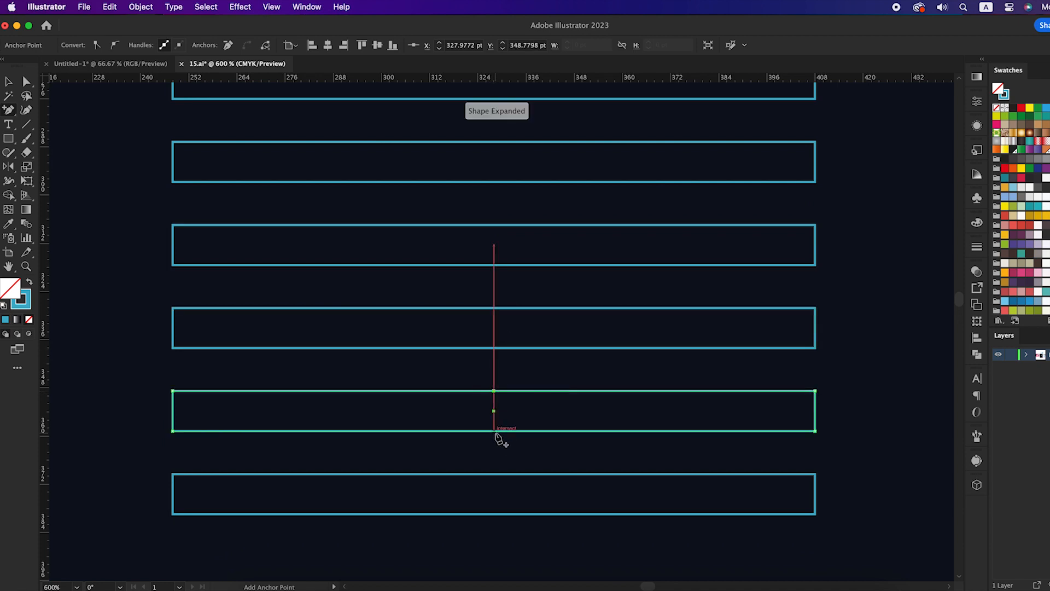
pyautogui.click(494, 474)
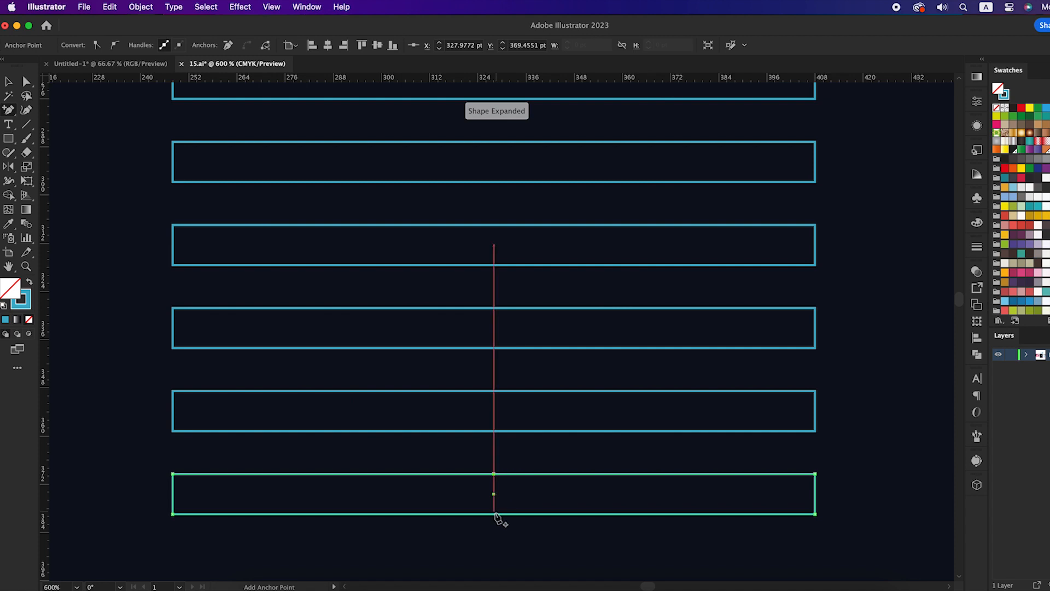
pyautogui.scroll(-2, 494, 513)
pyautogui.press('v')
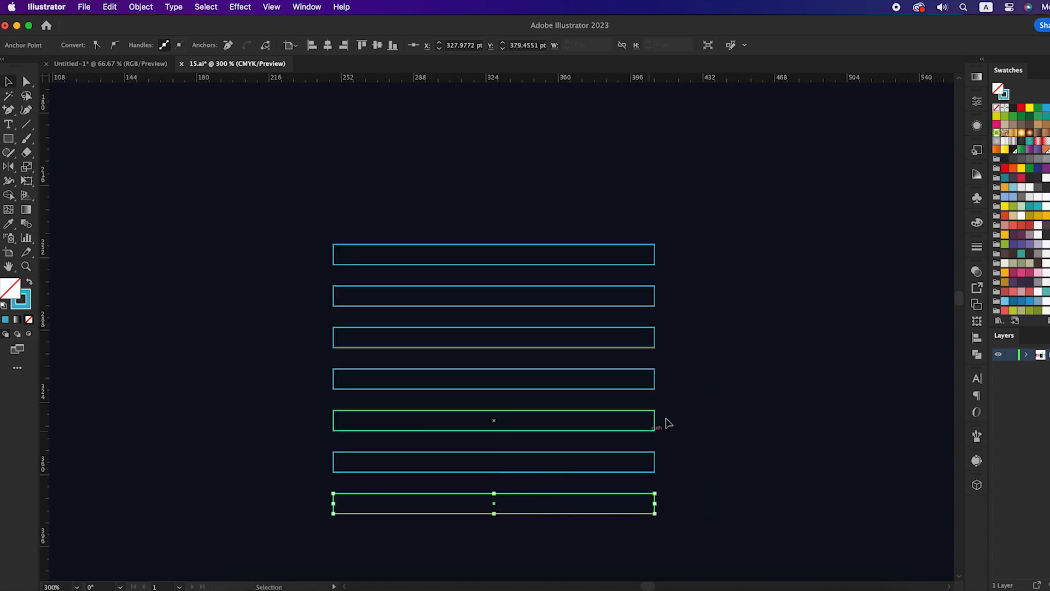
pyautogui.click(680, 414)
pyautogui.moveTo(680, 415); pyautogui.dragTo(657, 380)
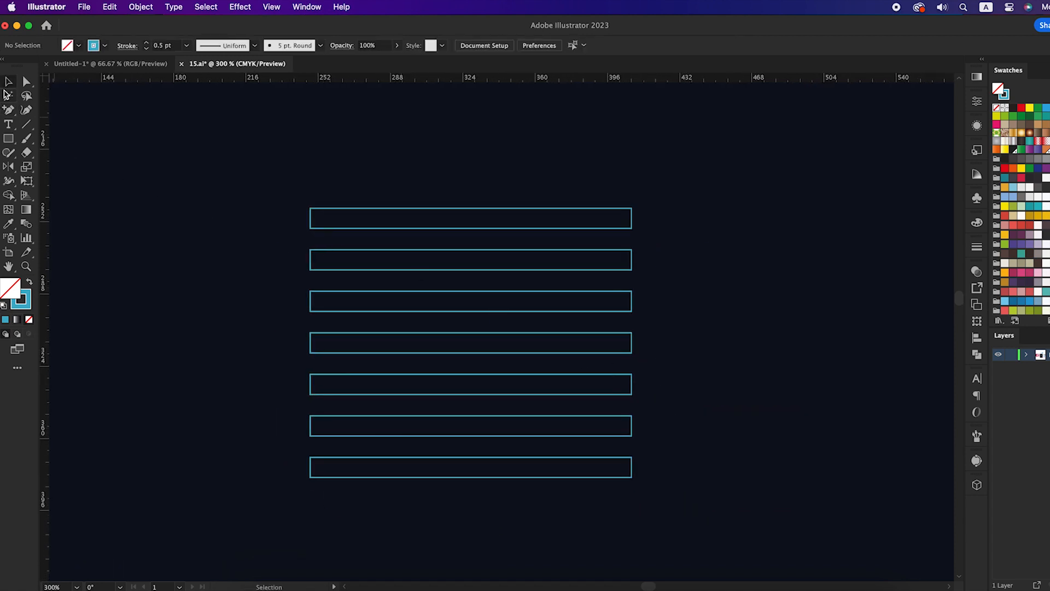
# Select only the middle anchor points of all seven bars and move them down 20 pt to form V-shaped chevrons
pyautogui.click(27, 82)
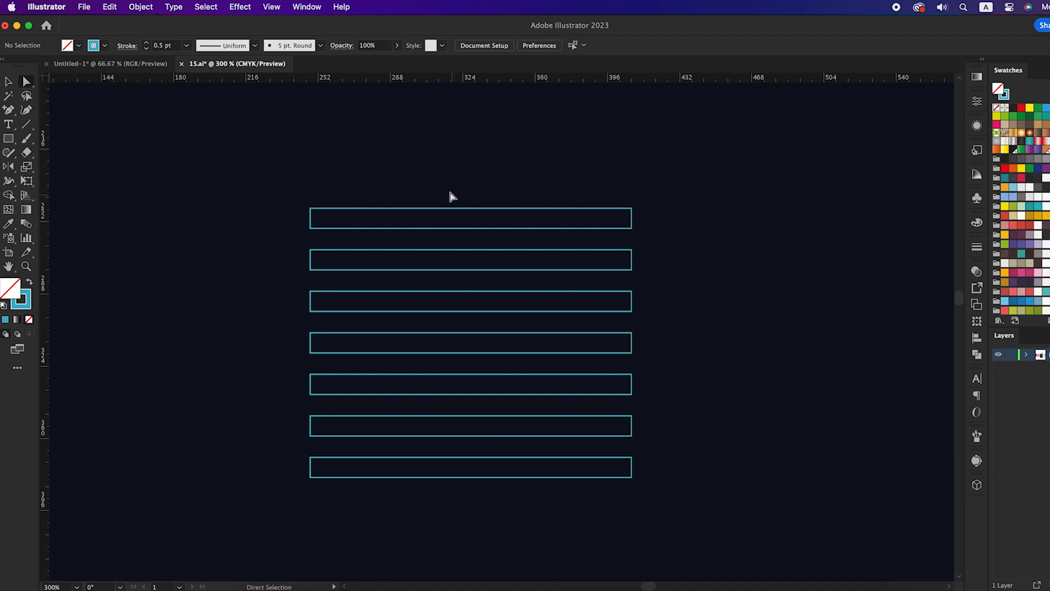
pyautogui.moveTo(473, 240); pyautogui.dragTo(487, 491)
pyautogui.hotkey('shift', 'Down')
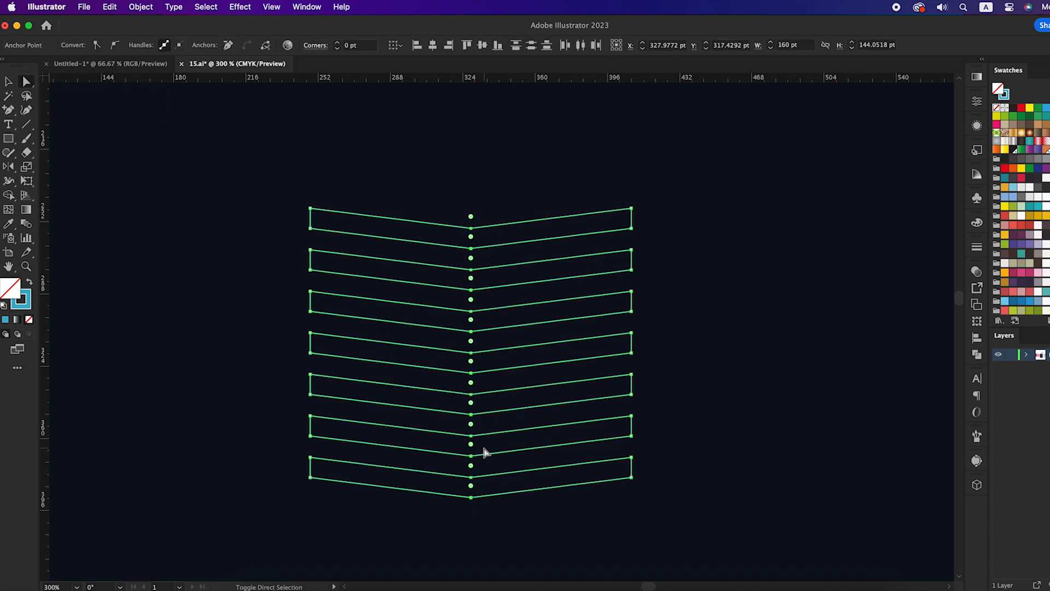
pyautogui.hotkey('shift', 'Down')
pyautogui.press('v')
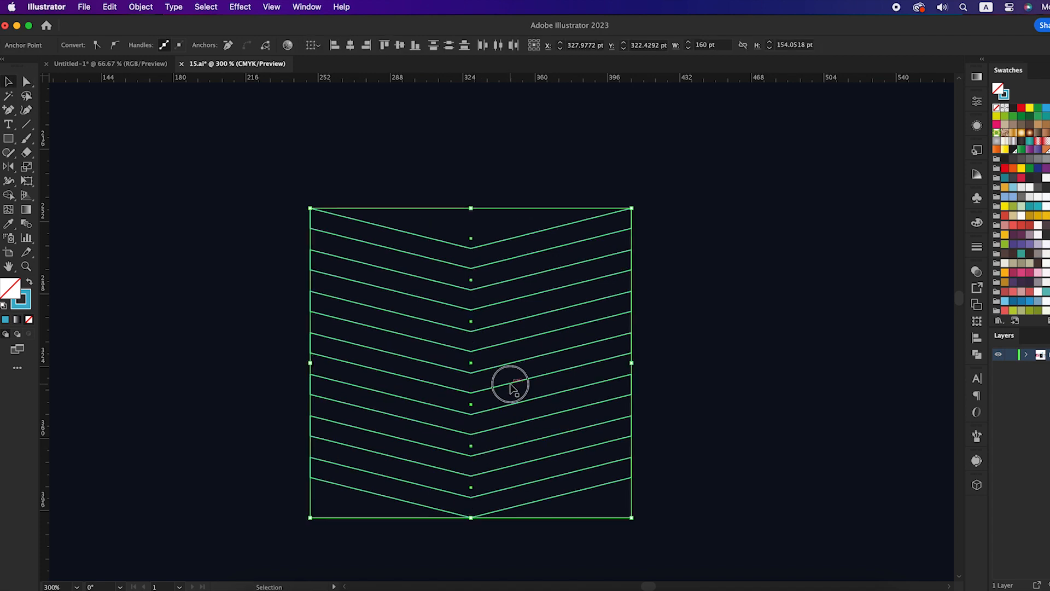
pyautogui.click(510, 384)
pyautogui.moveTo(471, 183); pyautogui.dragTo(594, 538)
pyautogui.moveTo(558, 496); pyautogui.dragTo(563, 471)
pyautogui.click(734, 435)
# Draw two diagonal lines from the top chevron's centre point to the lower outer corners of the bottom chevron
pyautogui.scroll(1, 686, 426)
pyautogui.moveTo(671, 432); pyautogui.dragTo(732, 454)
pyautogui.moveTo(26, 128); pyautogui.dragTo(97, 122)
pyautogui.moveTo(470, 177)
pyautogui.mouseDown()
pyautogui.moveTo(326, 403)
pyautogui.moveTo(257, 482)
pyautogui.mouseUp()
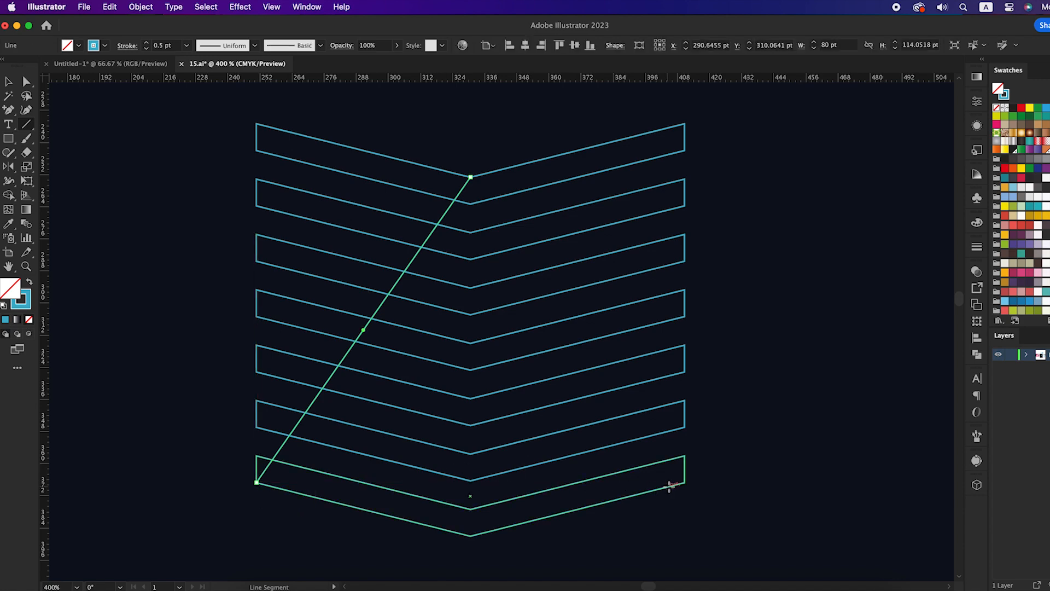
pyautogui.moveTo(685, 482); pyautogui.dragTo(470, 177)
pyautogui.press('v')
pyautogui.click(813, 248)
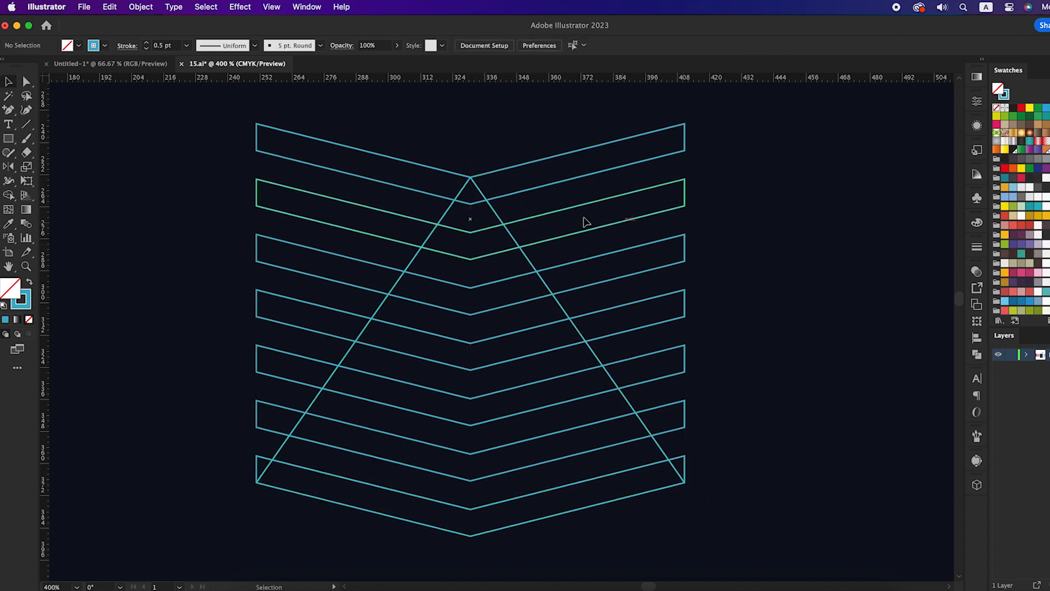
# Duplicate the pair of diagonal lines downward so each of the seven chevrons has a pair starting at its upper centre point
pyautogui.scroll(-1, 498, 218)
pyautogui.click(500, 216)
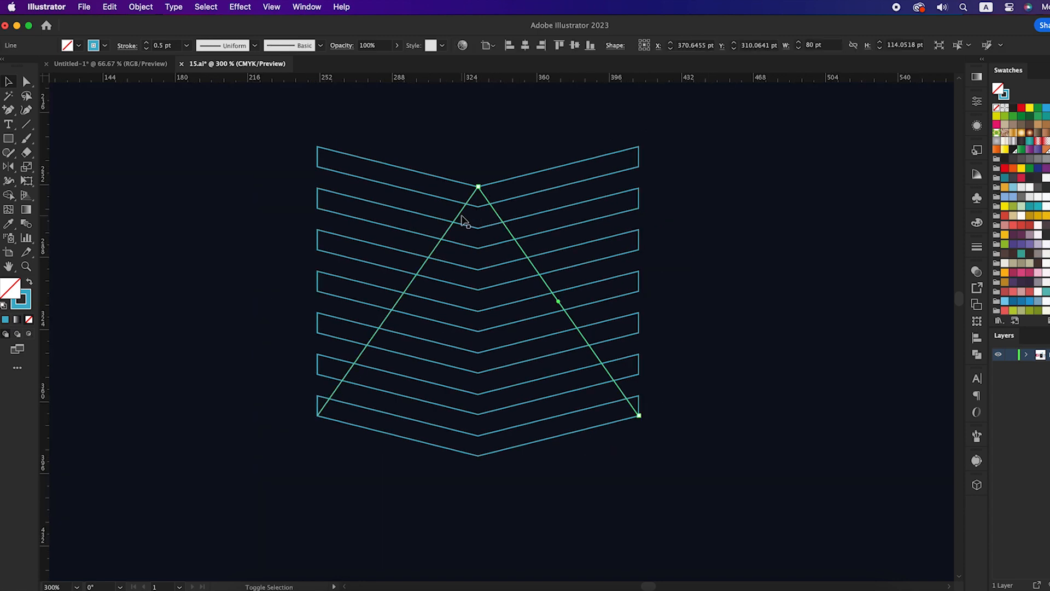
pyautogui.keyDown('shift'); pyautogui.click(461, 218); pyautogui.keyUp('shift')
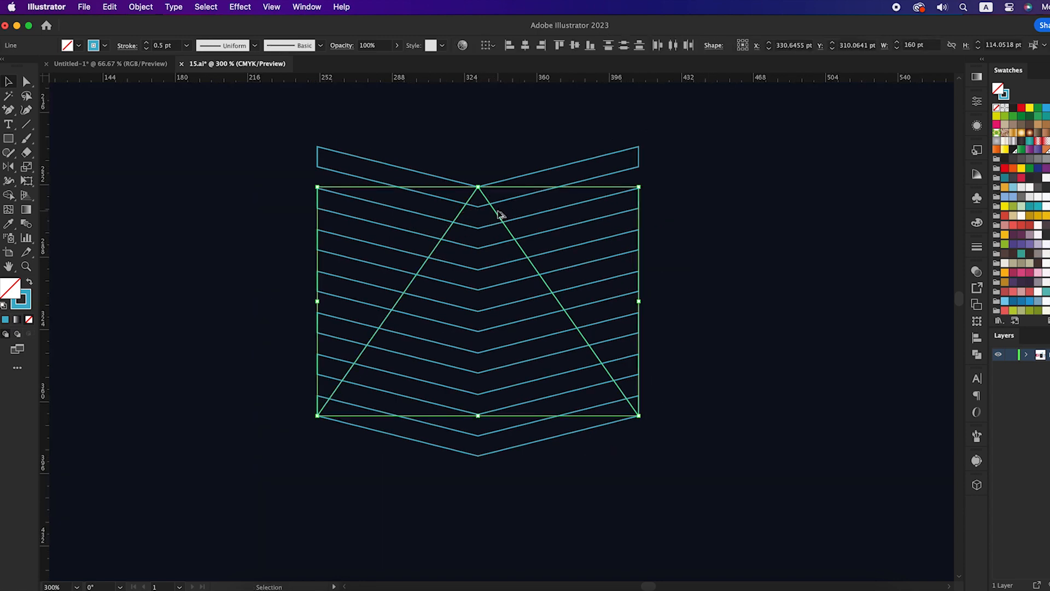
pyautogui.moveTo(500, 215); pyautogui.dragTo(482, 401)
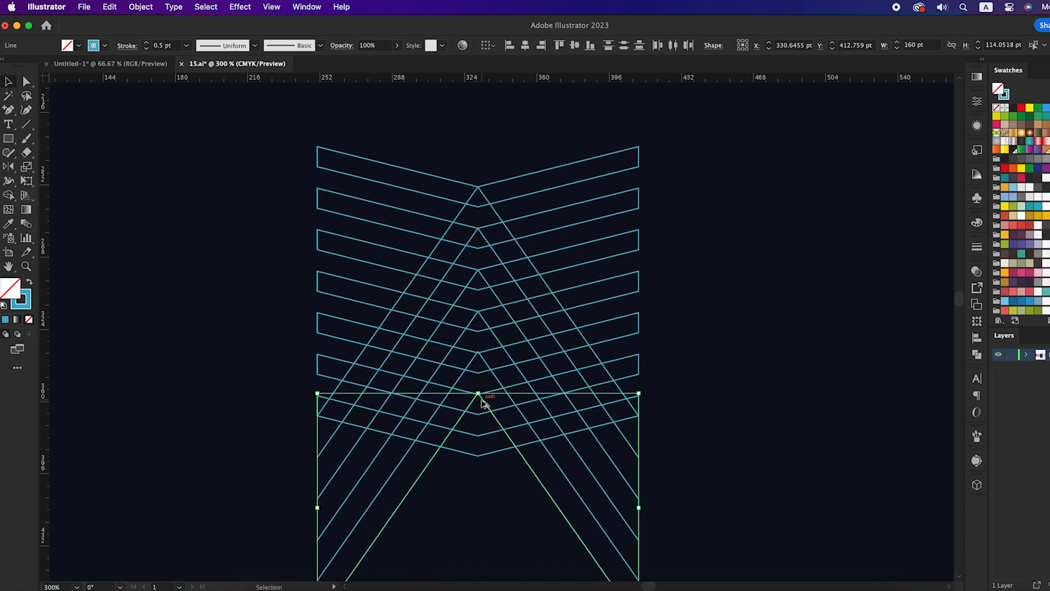
pyautogui.keyDown('shift'); pyautogui.click(482, 401); pyautogui.keyUp('shift')
pyautogui.press('super+z')
pyautogui.moveTo(484, 408); pyautogui.dragTo(488, 446)
pyautogui.click(678, 400)
pyautogui.moveTo(678, 400)
pyautogui.mouseDown()
pyautogui.moveTo(645, 398)
pyautogui.moveTo(668, 403)
pyautogui.mouseUp()
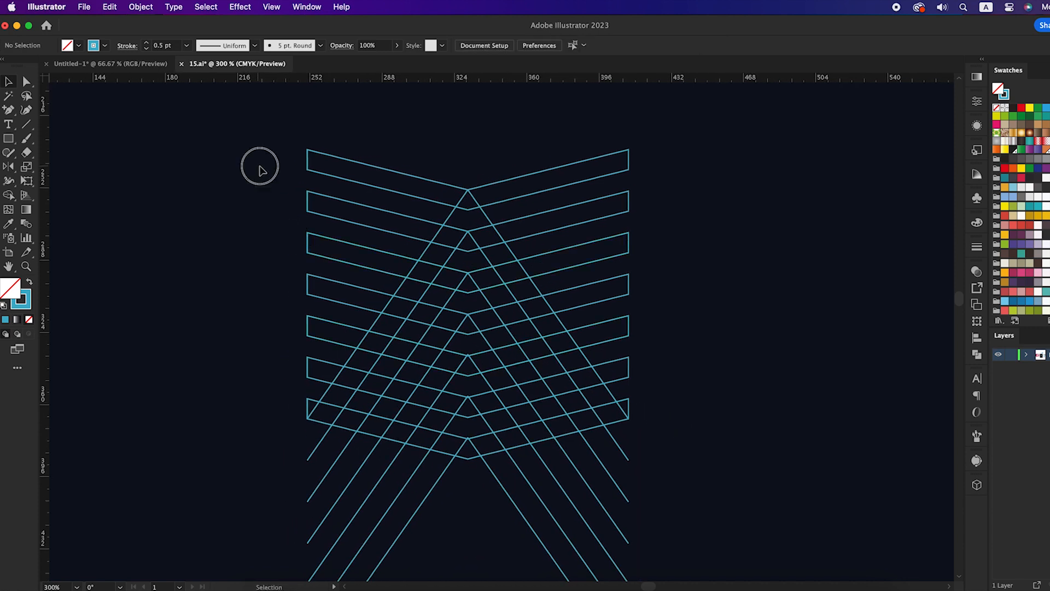
# Select the whole line grid and place a duplicate of it to the right of the original
pyautogui.moveTo(260, 170); pyautogui.dragTo(622, 484)
pyautogui.press('super+minus')
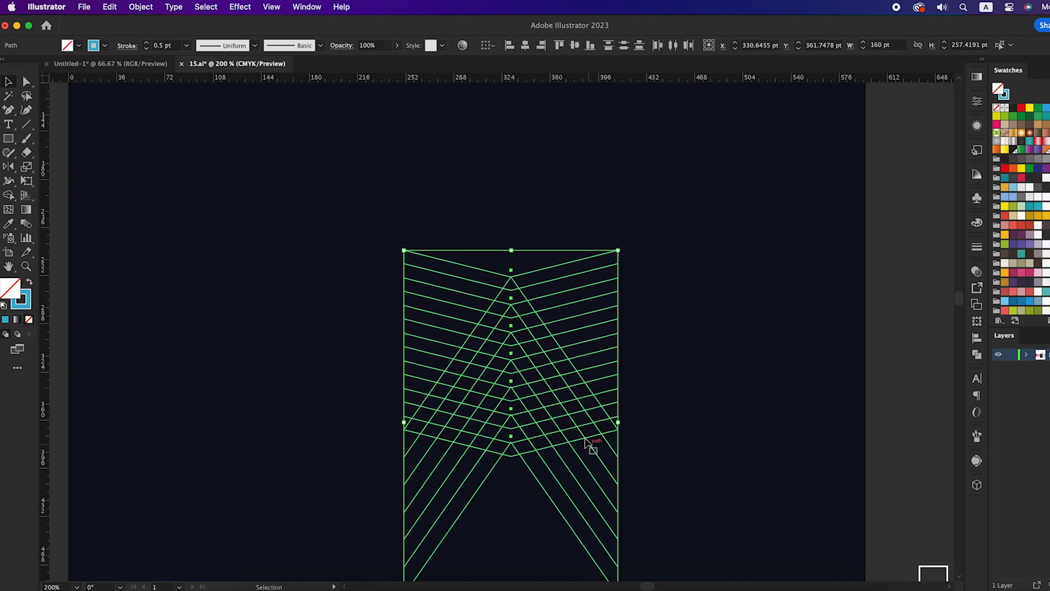
pyautogui.moveTo(586, 433); pyautogui.dragTo(771, 436)
pyautogui.scroll(1, 398, 381)
pyautogui.moveTo(385, 405); pyautogui.dragTo(358, 384)
pyautogui.click(197, 268)
# Merge regions of the left grid with Shape Builder and a blue fill into a letter A with a nested inner triangle
pyautogui.moveTo(216, 147); pyautogui.dragTo(617, 525)
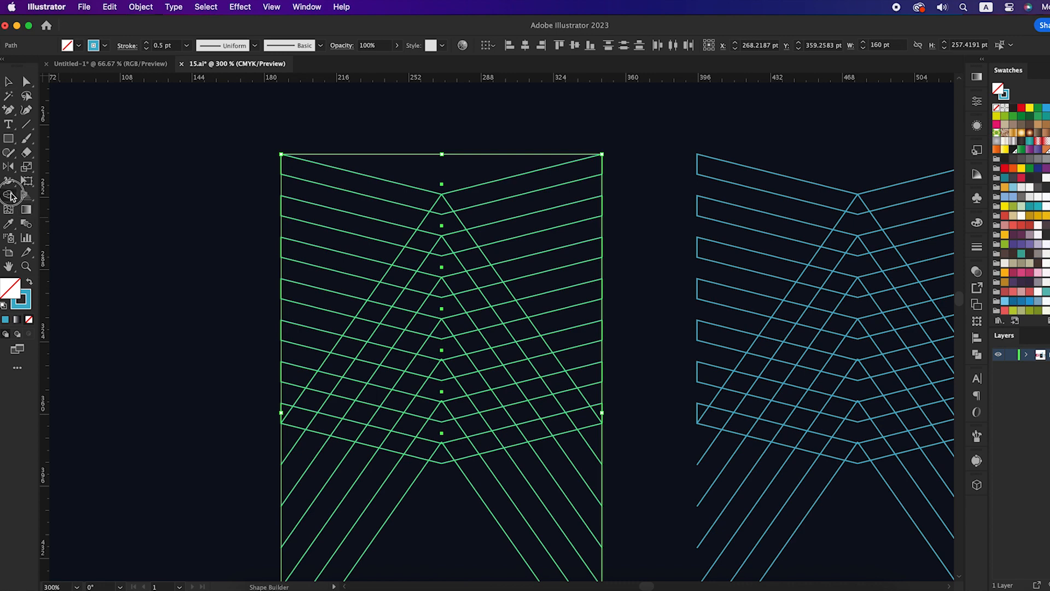
pyautogui.click(11, 196)
pyautogui.click(55, 197)
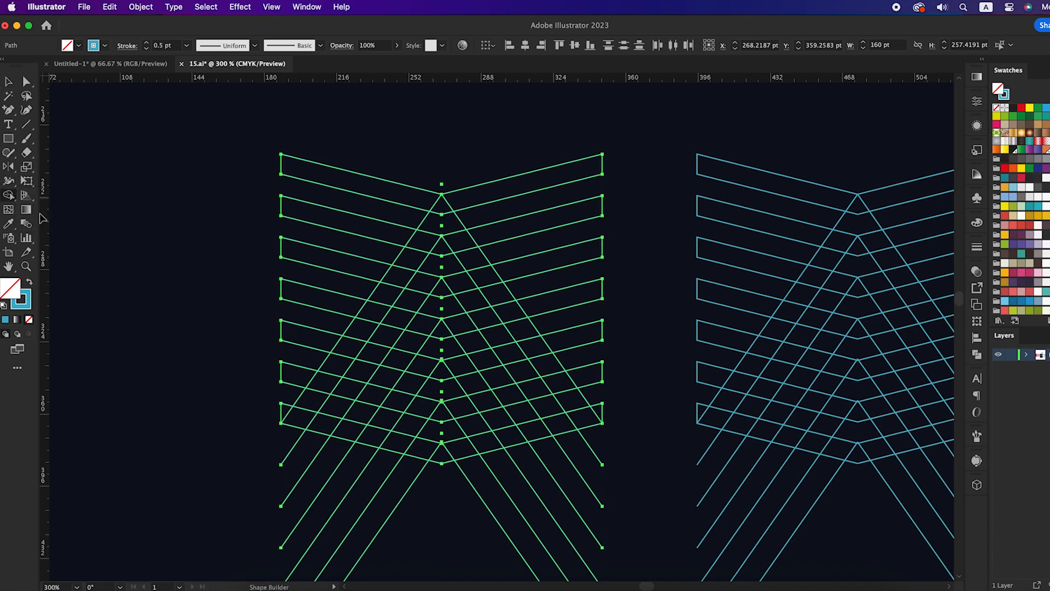
pyautogui.click(31, 283)
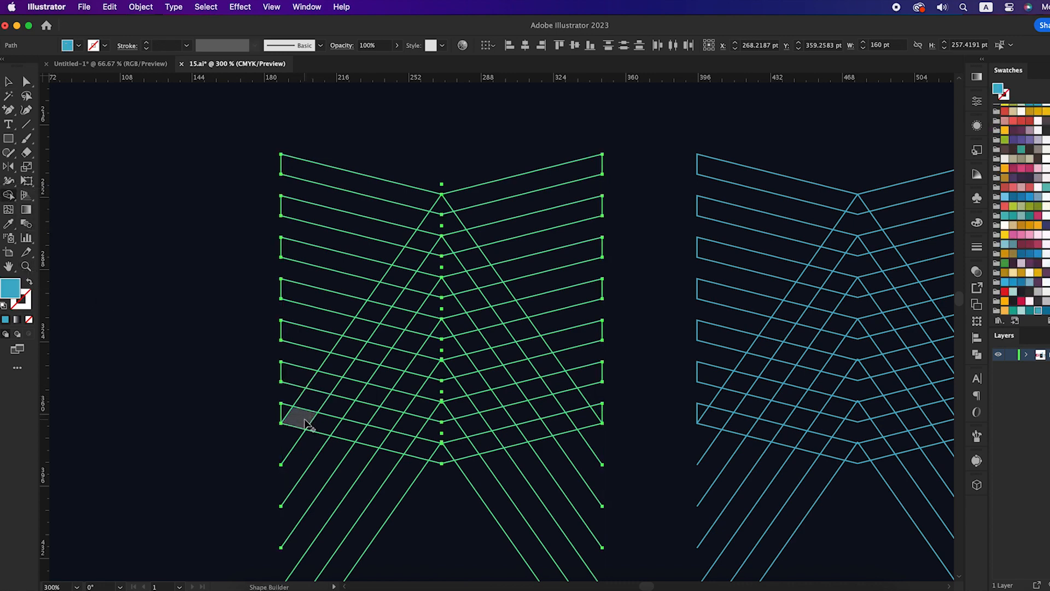
pyautogui.moveTo(307, 420)
pyautogui.mouseDown()
pyautogui.moveTo(439, 220)
pyautogui.moveTo(542, 355)
pyautogui.moveTo(578, 424)
pyautogui.moveTo(546, 438)
pyautogui.moveTo(513, 402)
pyautogui.moveTo(475, 399)
pyautogui.moveTo(363, 403)
pyautogui.moveTo(333, 427)
pyautogui.moveTo(300, 422)
pyautogui.mouseUp()
pyautogui.moveTo(414, 373)
pyautogui.mouseDown()
pyautogui.moveTo(397, 361)
pyautogui.moveTo(436, 374)
pyautogui.moveTo(483, 360)
pyautogui.moveTo(441, 291)
pyautogui.moveTo(414, 362)
pyautogui.mouseUp()
pyautogui.press('v')
pyautogui.click(461, 505)
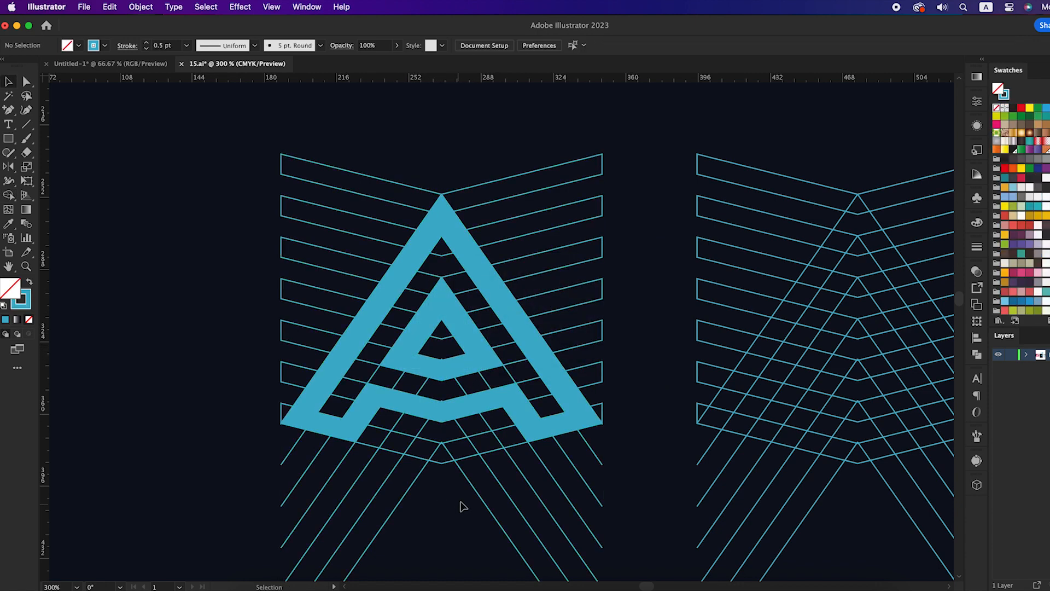
# Cut the blue letter A out of the left grid, delete the leftover grid lines, and paste the A in front
pyautogui.click(483, 365)
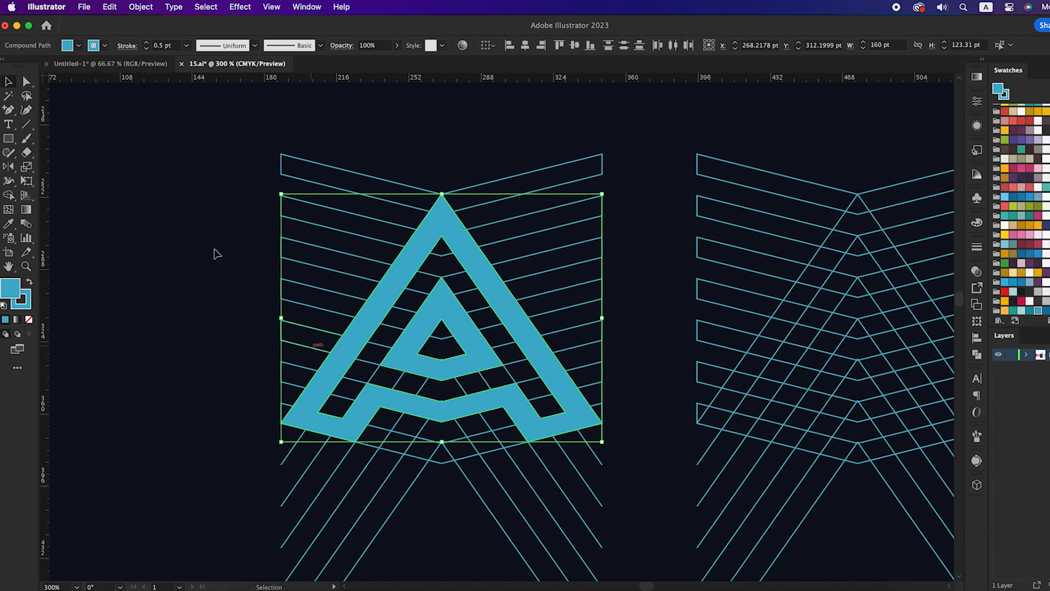
pyautogui.click(109, 6)
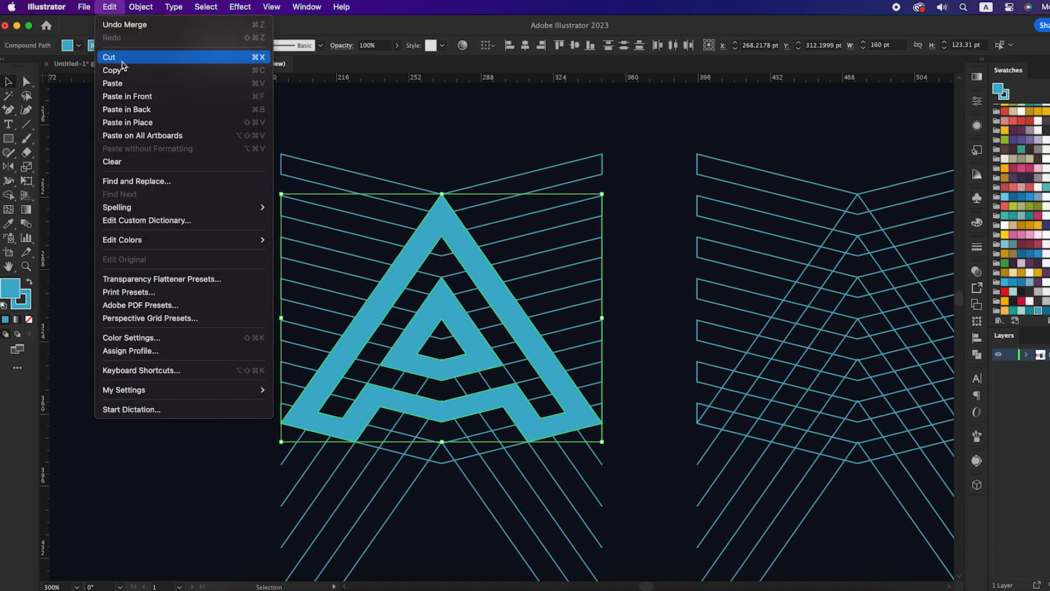
pyautogui.click(121, 58)
pyautogui.moveTo(305, 211); pyautogui.dragTo(588, 557)
pyautogui.press('Delete')
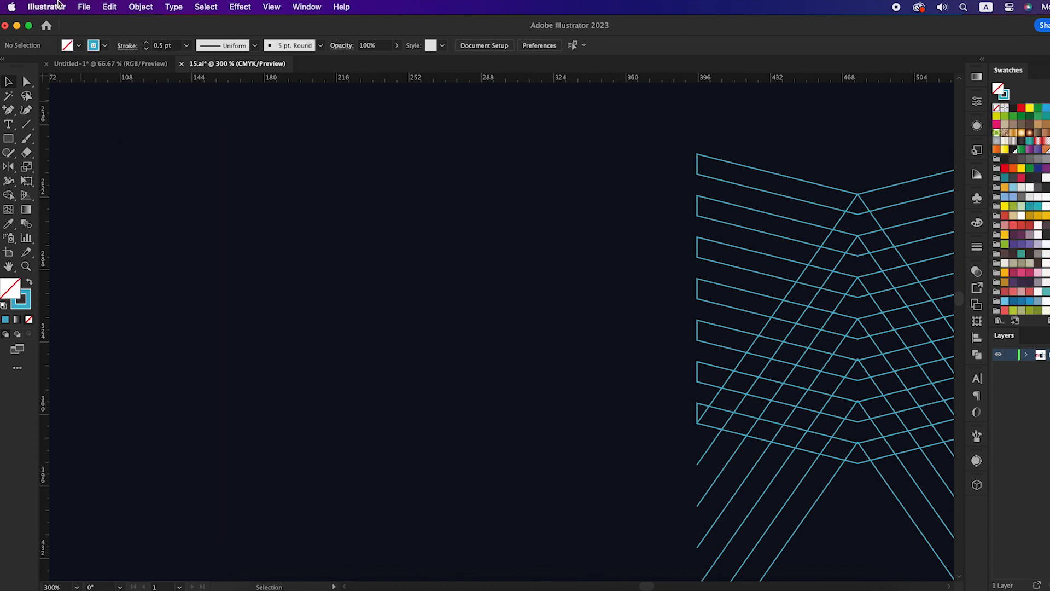
pyautogui.click(109, 6)
pyautogui.click(145, 96)
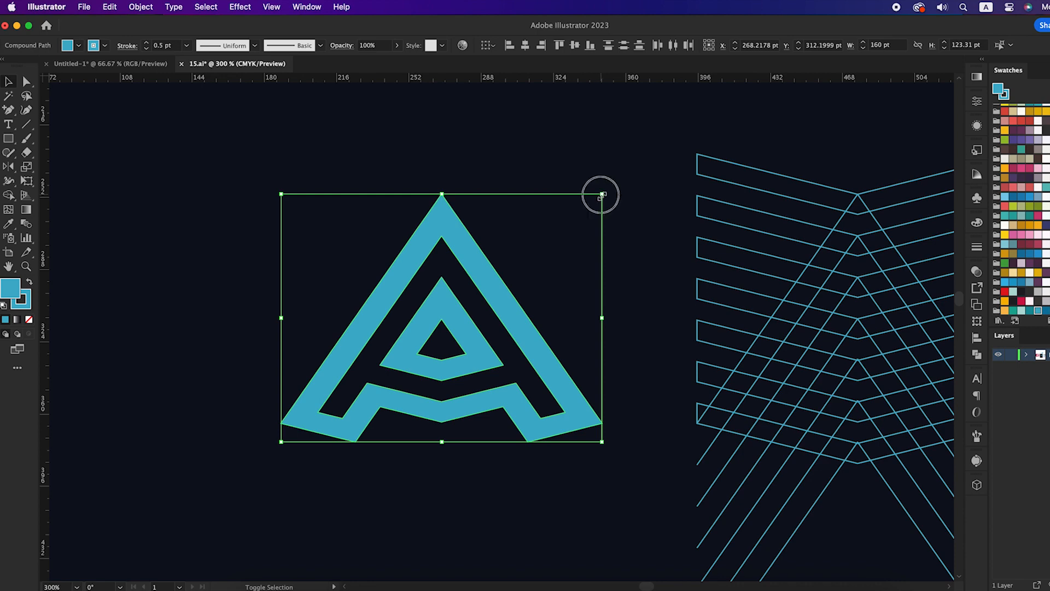
# Scale the letter A down to about 76 by 58 pt and move it to the upper-left area of the canvas
pyautogui.moveTo(602, 195); pyautogui.dragTo(565, 228)
pyautogui.moveTo(472, 310); pyautogui.dragTo(231, 186)
pyautogui.moveTo(313, 279); pyautogui.dragTo(226, 217)
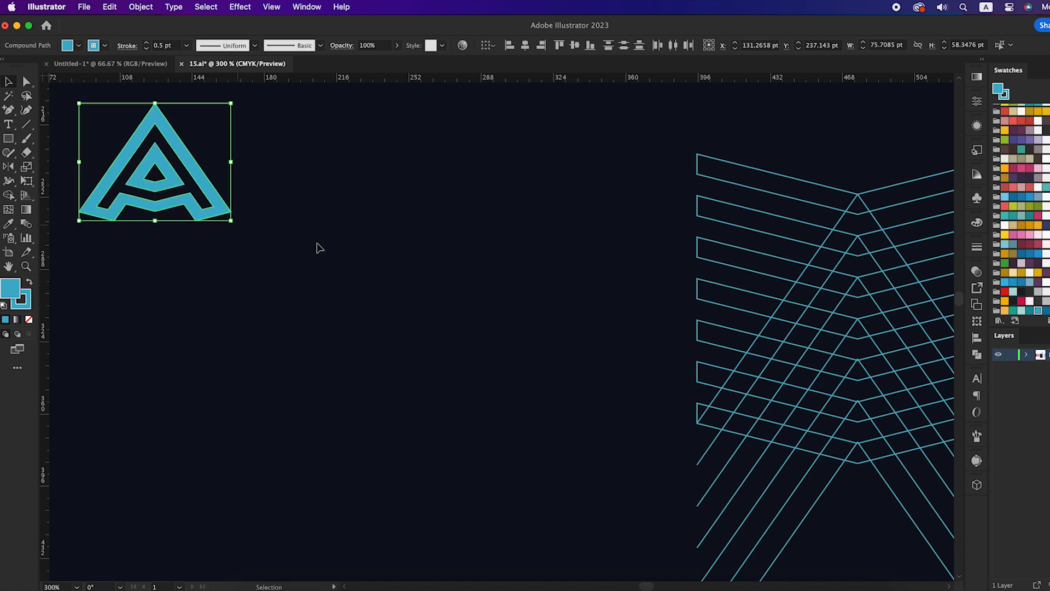
# Duplicate the line grid to its left and merge regions with Shape Builder and a blue fill into an A of nested, linked peaks
pyautogui.click(603, 197)
pyautogui.moveTo(610, 150); pyautogui.dragTo(527, 463)
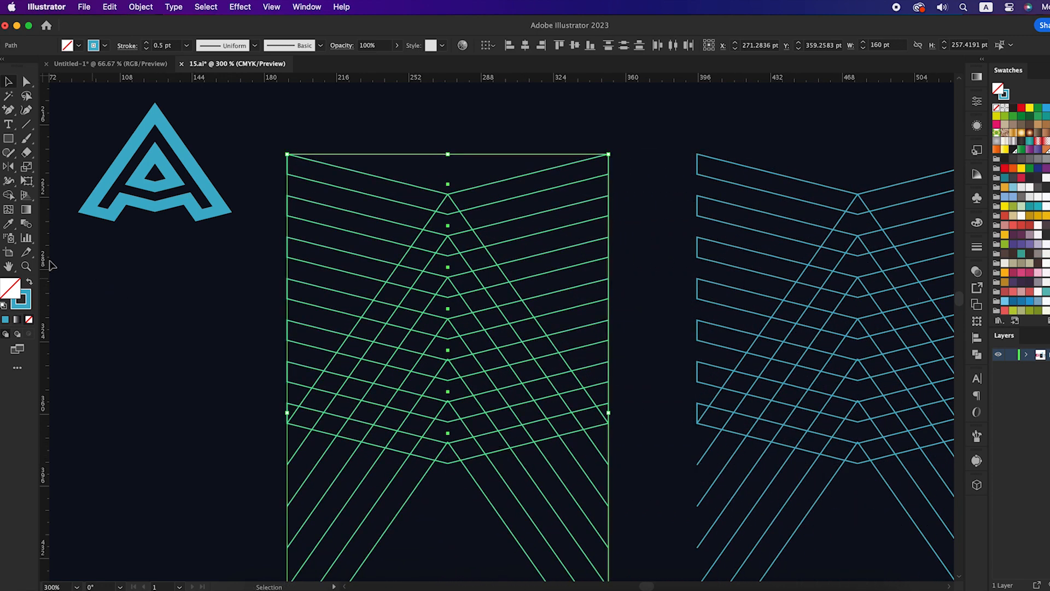
pyautogui.moveTo(8, 199); pyautogui.dragTo(51, 198)
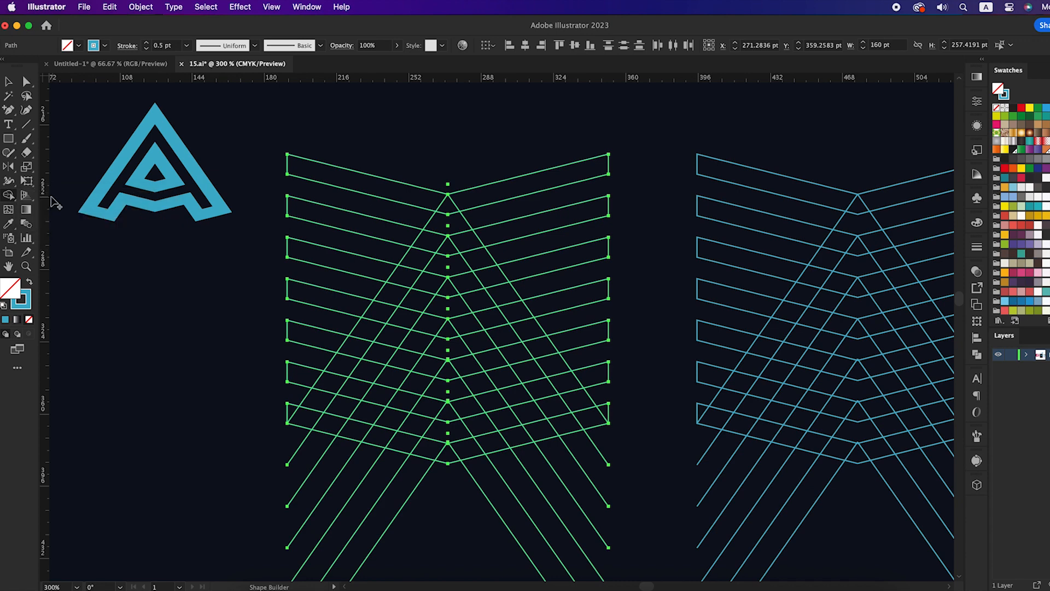
pyautogui.click(29, 282)
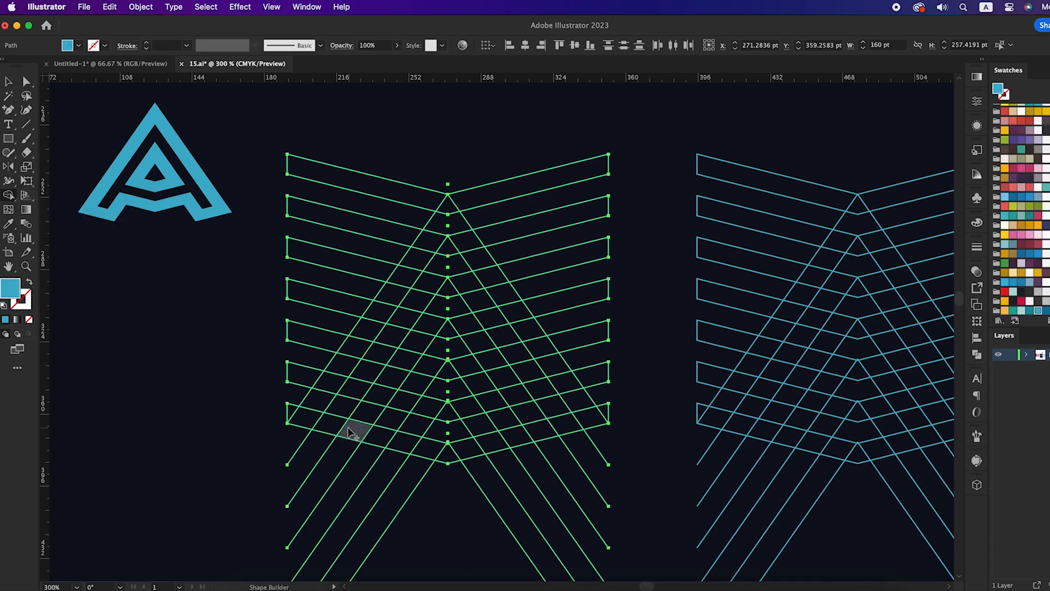
pyautogui.moveTo(308, 420)
pyautogui.mouseDown()
pyautogui.moveTo(448, 209)
pyautogui.moveTo(587, 415)
pyautogui.moveTo(535, 422)
pyautogui.moveTo(449, 290)
pyautogui.moveTo(357, 429)
pyautogui.moveTo(402, 446)
pyautogui.moveTo(445, 374)
pyautogui.moveTo(488, 448)
pyautogui.mouseUp()
pyautogui.press('v')
pyautogui.click(456, 492)
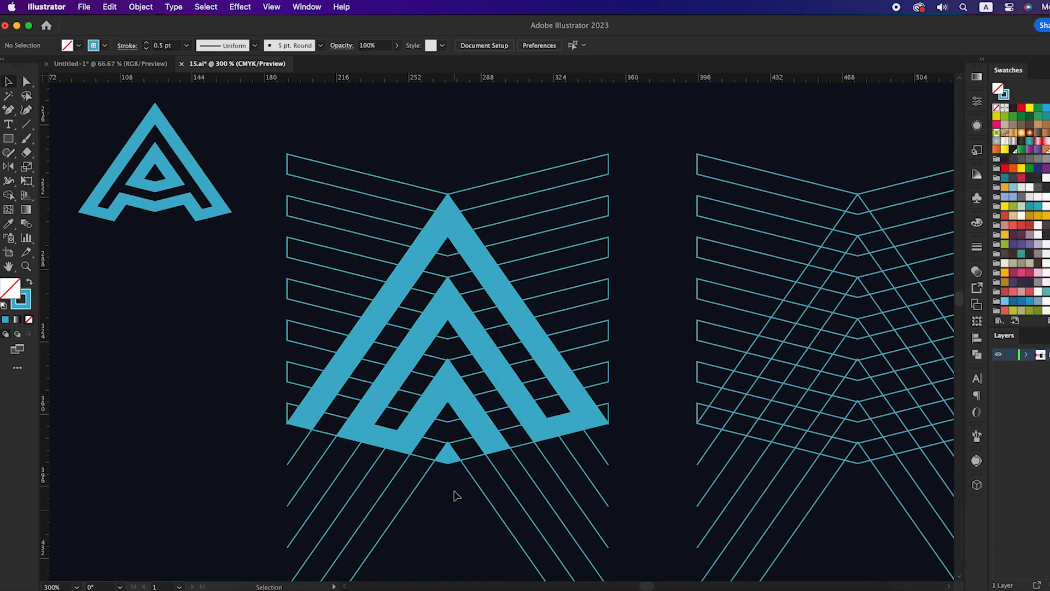
# Cut the nested-peak A out of its grid, delete all leftover grid lines, and paste the shape back in front
pyautogui.click(451, 459)
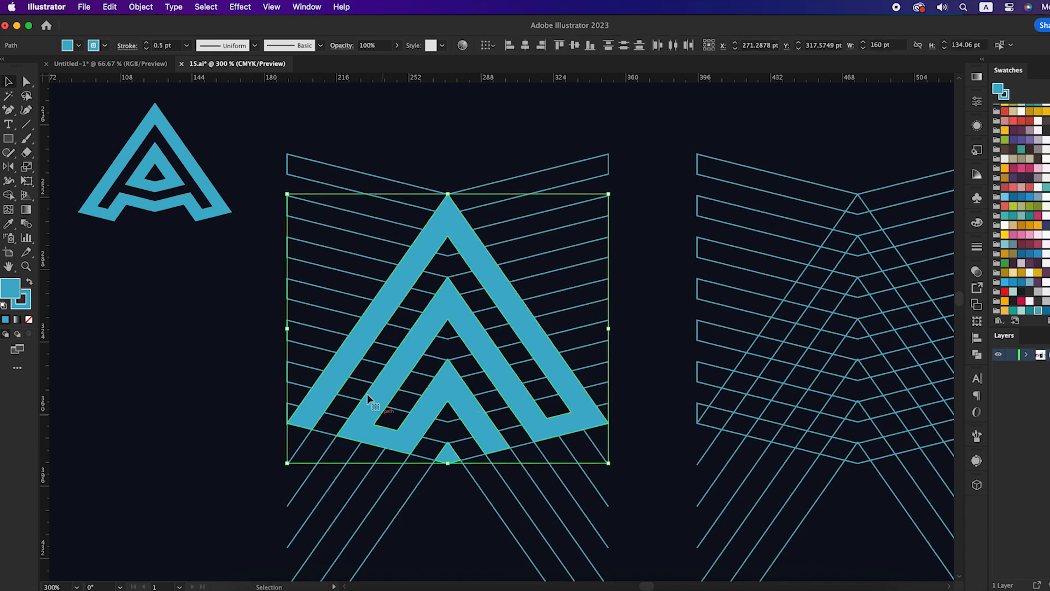
pyautogui.click(110, 6)
pyautogui.click(123, 56)
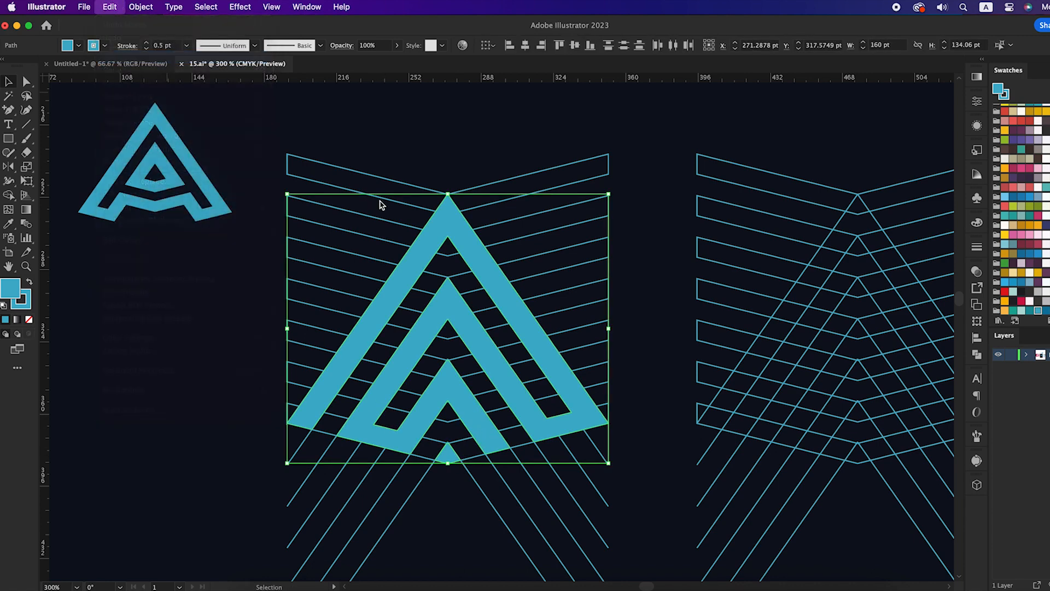
pyautogui.moveTo(323, 126); pyautogui.dragTo(622, 528)
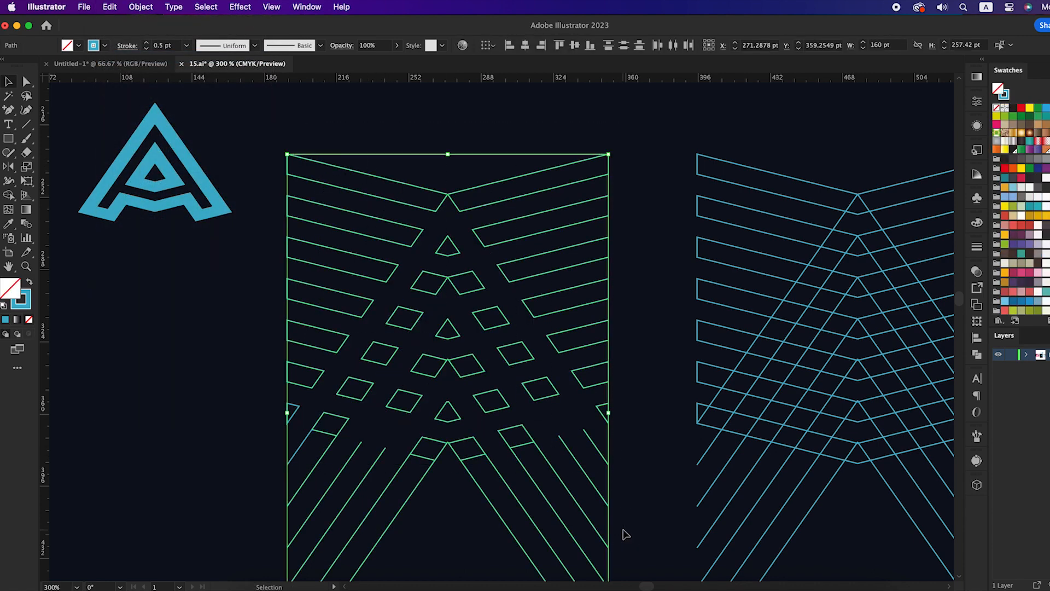
pyautogui.press('Delete')
pyautogui.moveTo(234, 368); pyautogui.dragTo(328, 471)
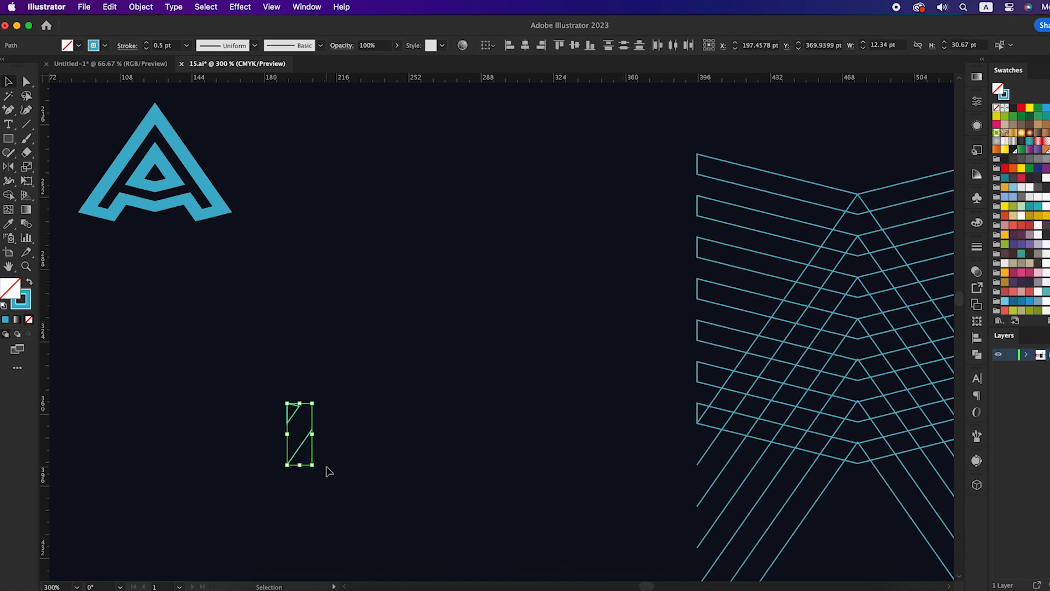
pyautogui.press('Delete')
pyautogui.click(109, 7)
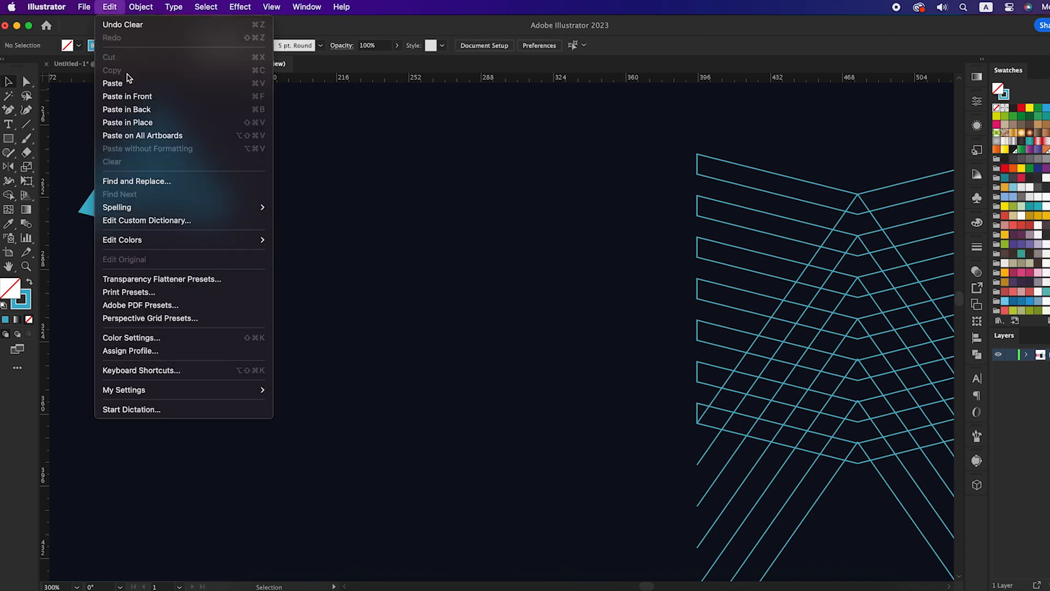
pyautogui.click(134, 97)
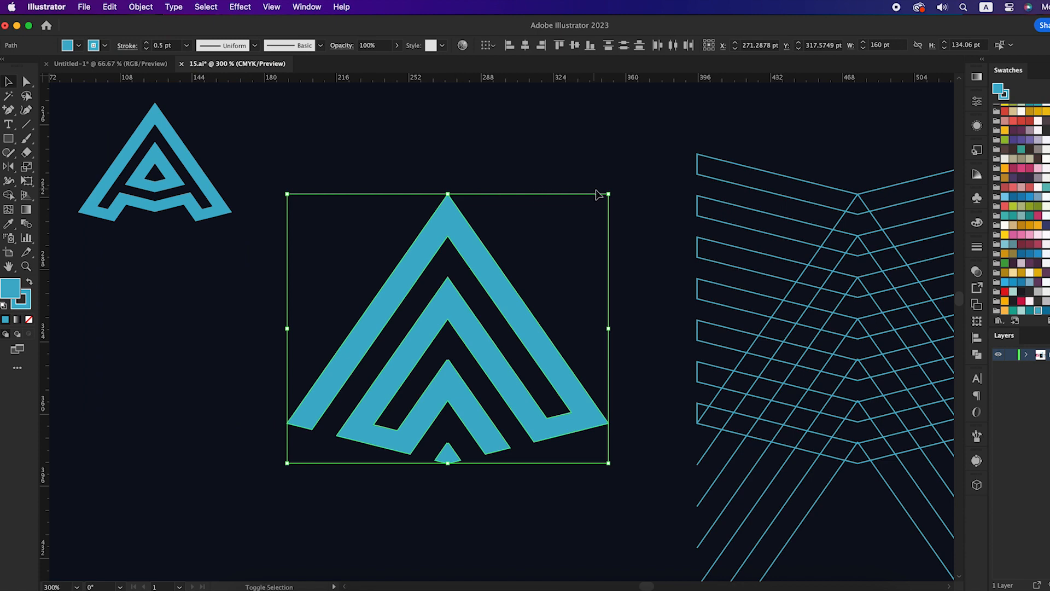
# Scale the nested-peak A down and line it up beside the first letter A at a similar small size
pyautogui.moveTo(608, 195); pyautogui.dragTo(545, 269)
pyautogui.moveTo(491, 335); pyautogui.dragTo(372, 174)
pyautogui.moveTo(88, 108); pyautogui.dragTo(430, 268)
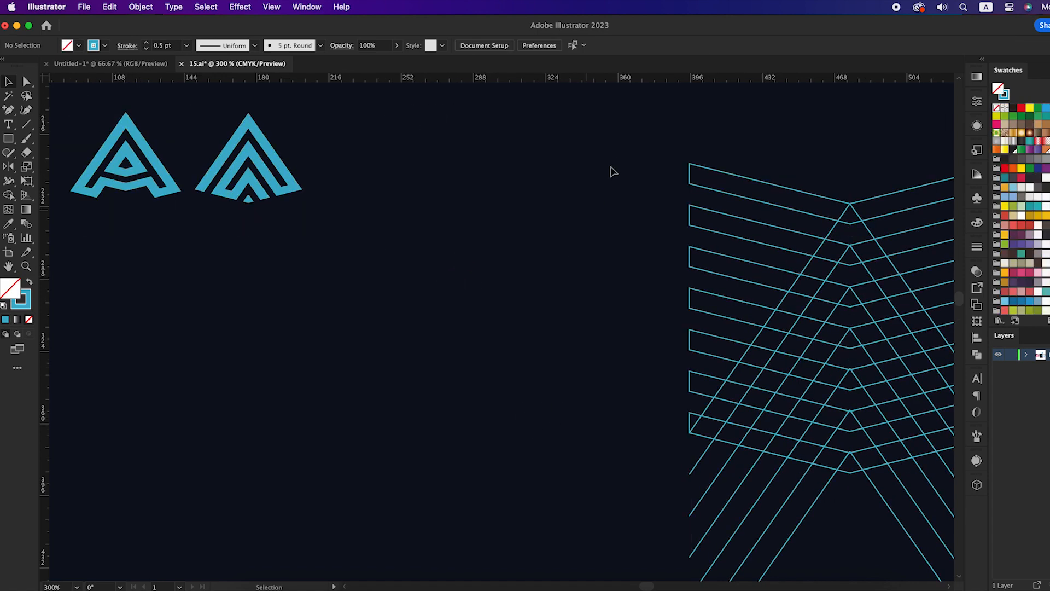
# Duplicate the line grid to its left again and merge regions with a blue fill into a zigzag-striped triangle with a separate tip
pyautogui.moveTo(806, 332); pyautogui.dragTo(517, 485)
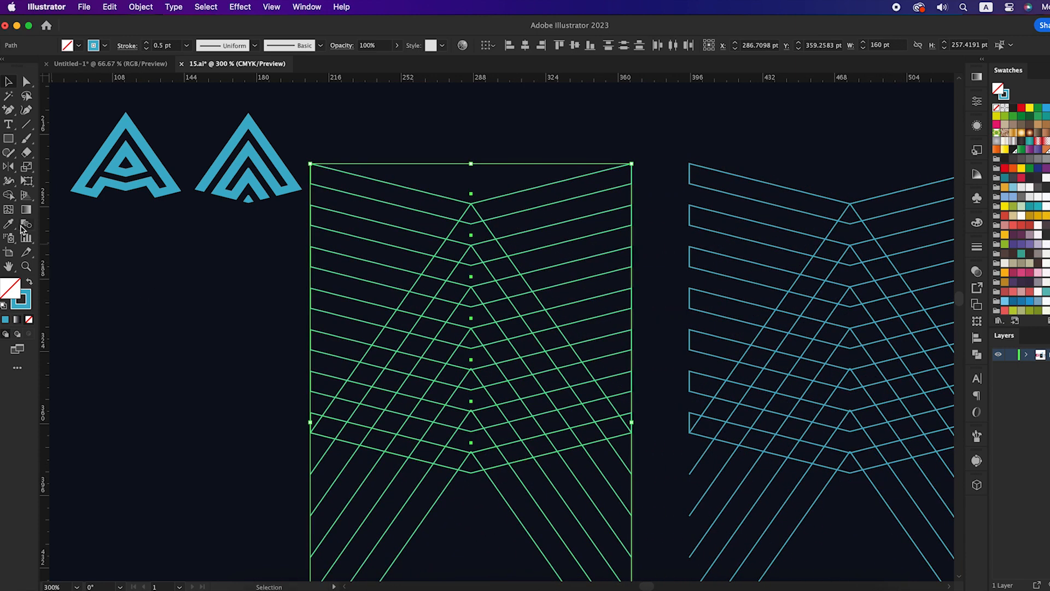
pyautogui.click(9, 200)
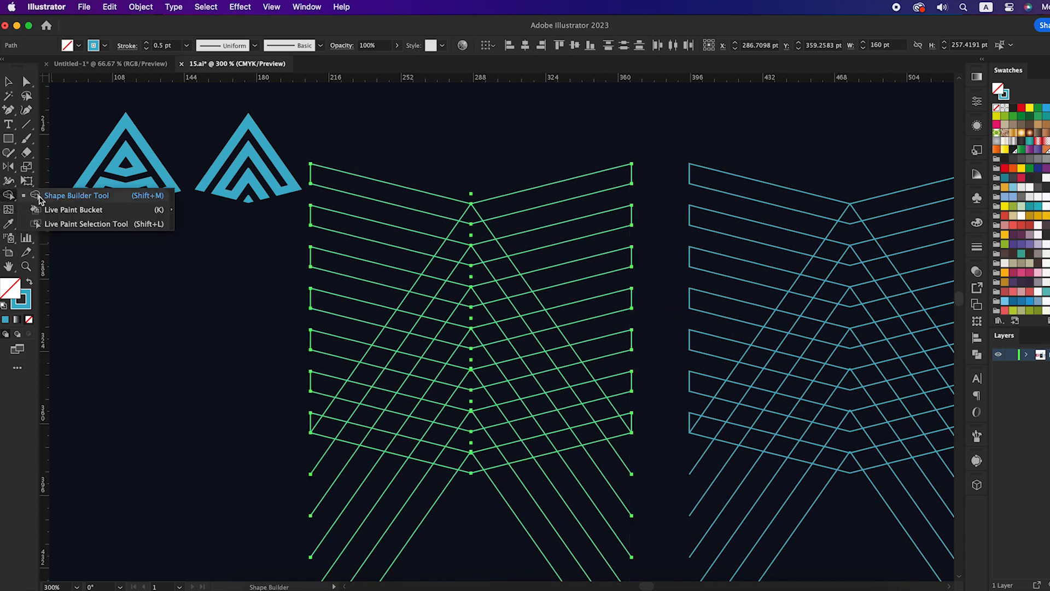
pyautogui.click(29, 283)
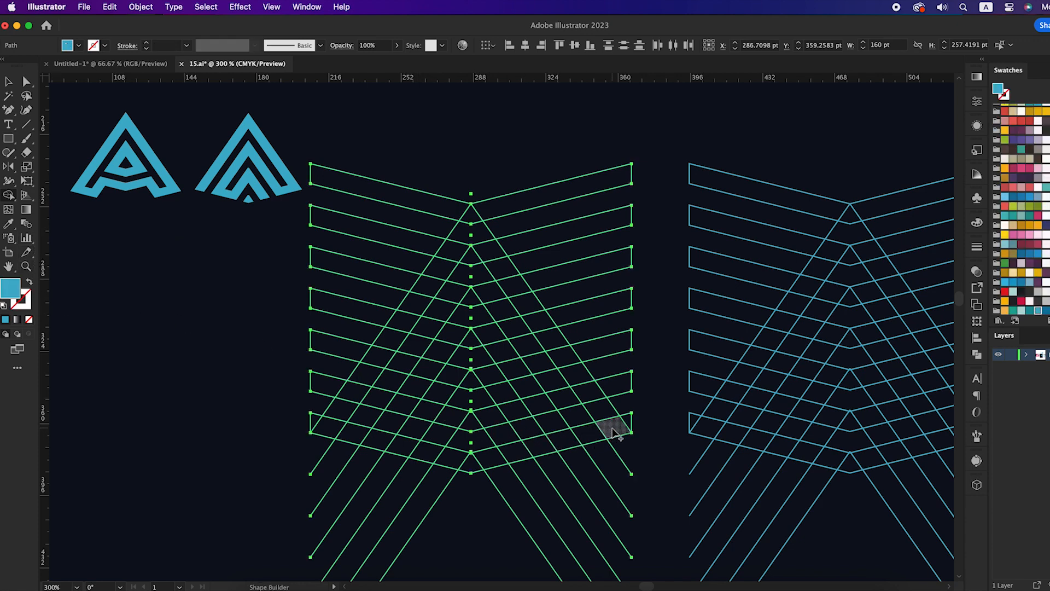
pyautogui.moveTo(615, 432)
pyautogui.mouseDown()
pyautogui.moveTo(466, 458)
pyautogui.moveTo(332, 428)
pyautogui.moveTo(349, 394)
pyautogui.moveTo(465, 417)
pyautogui.moveTo(590, 386)
pyautogui.moveTo(566, 355)
pyautogui.moveTo(469, 373)
pyautogui.moveTo(372, 352)
pyautogui.moveTo(391, 320)
pyautogui.moveTo(484, 331)
pyautogui.moveTo(532, 320)
pyautogui.moveTo(514, 290)
pyautogui.moveTo(430, 288)
pyautogui.moveTo(453, 249)
pyautogui.moveTo(431, 291)
pyautogui.moveTo(446, 254)
pyautogui.moveTo(486, 247)
pyautogui.mouseUp()
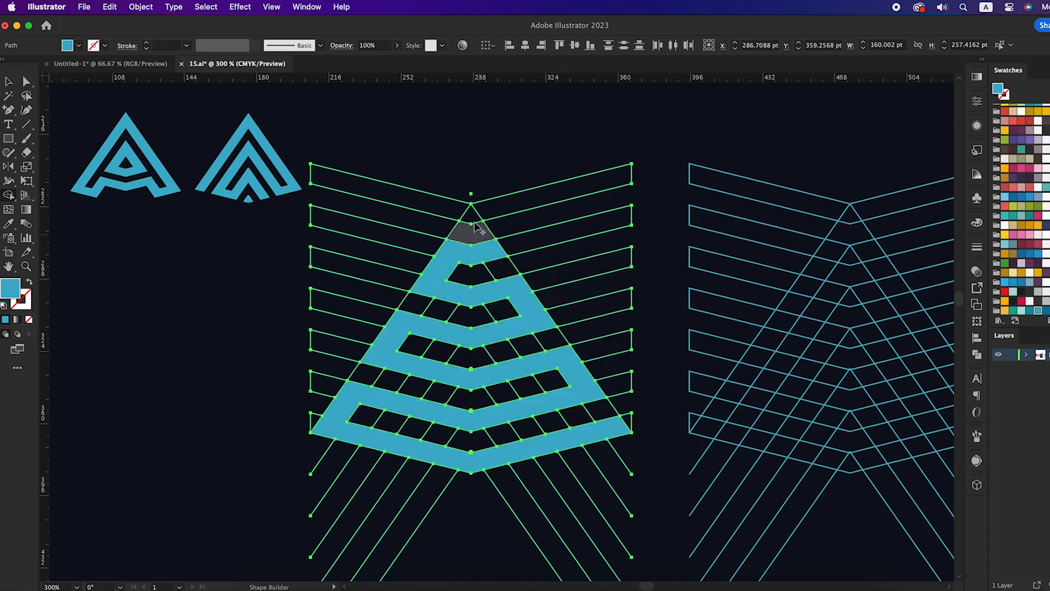
pyautogui.press('v')
pyautogui.click(488, 197)
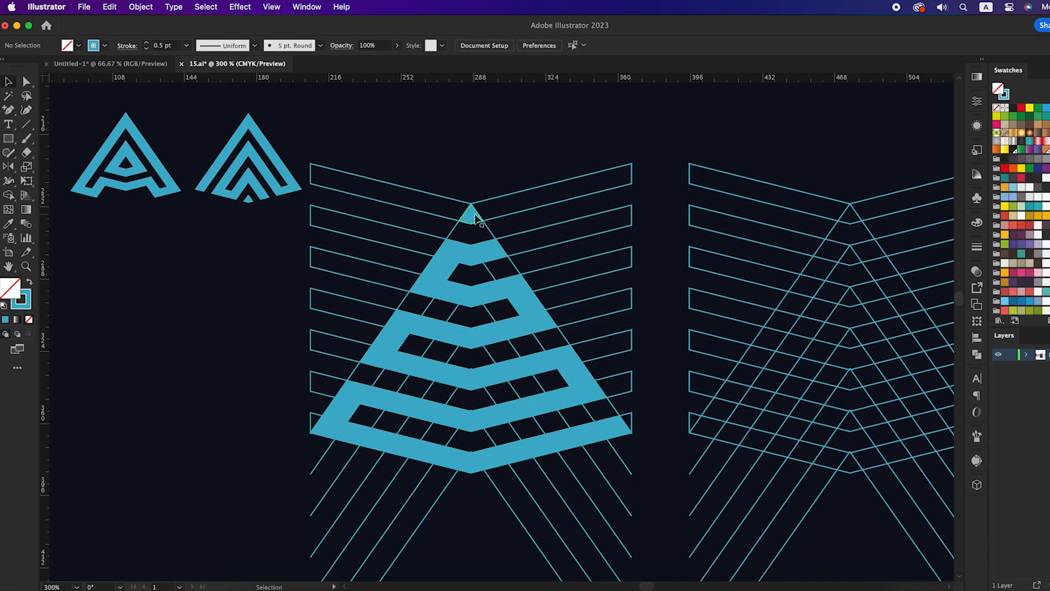
# Cut the striped triangle and its tip out of the grid, delete the leftover lines, and paste the shapes in front
pyautogui.click(474, 215)
pyautogui.keyDown('shift'); pyautogui.click(471, 249); pyautogui.keyUp('shift')
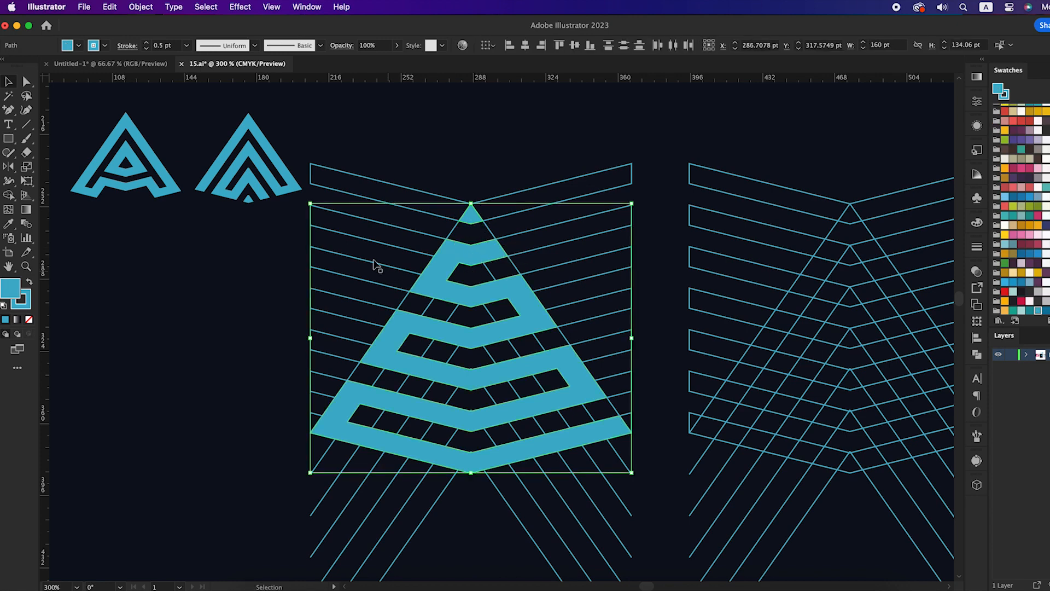
pyautogui.click(114, 7)
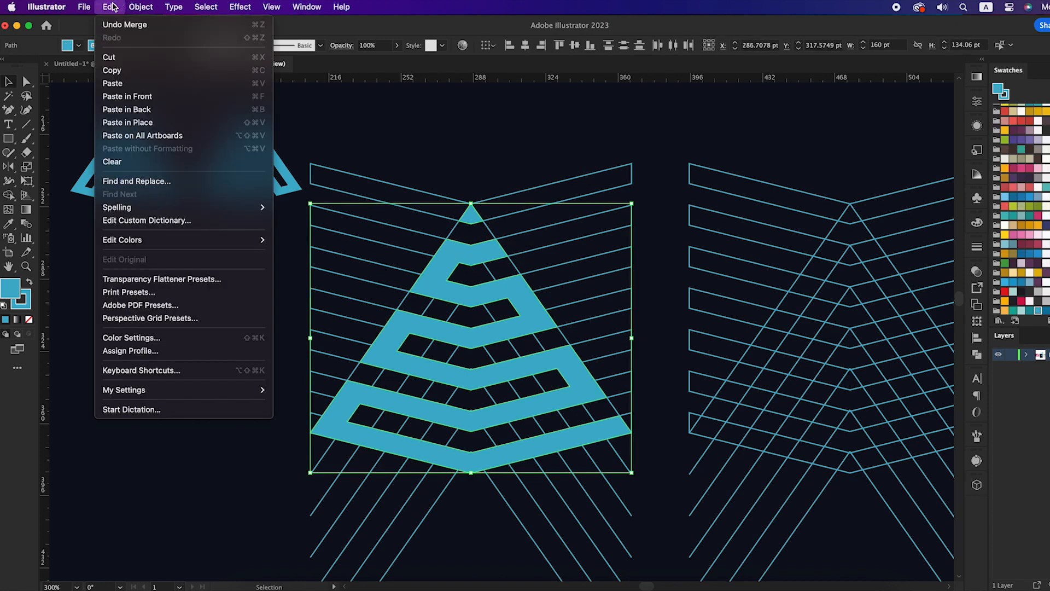
pyautogui.click(109, 57)
pyautogui.moveTo(353, 149); pyautogui.dragTo(628, 556)
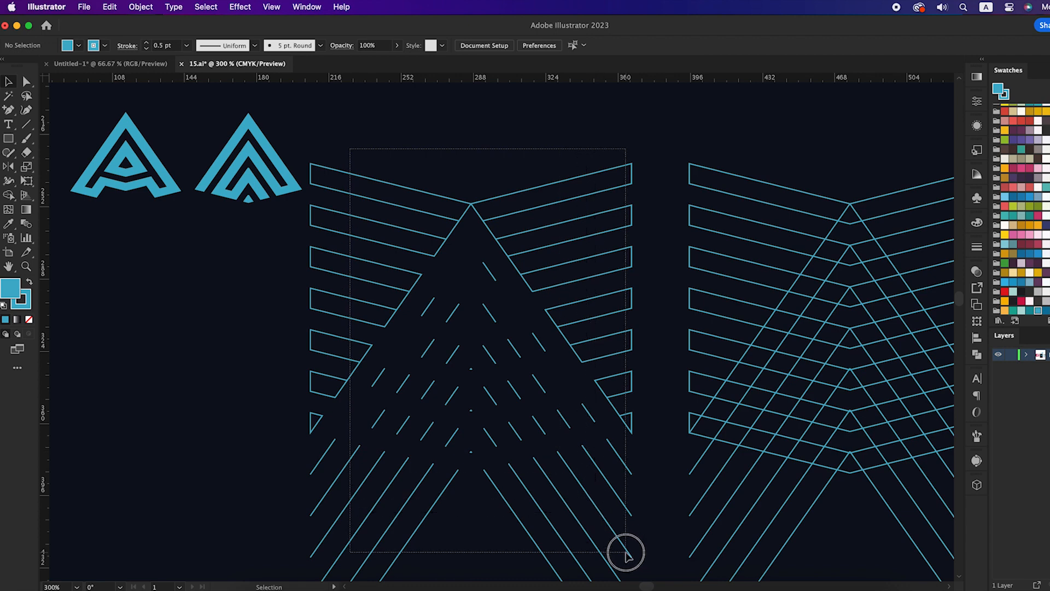
pyautogui.press('Delete')
pyautogui.moveTo(261, 346); pyautogui.dragTo(363, 476)
pyautogui.press('Delete')
pyautogui.click(106, 5)
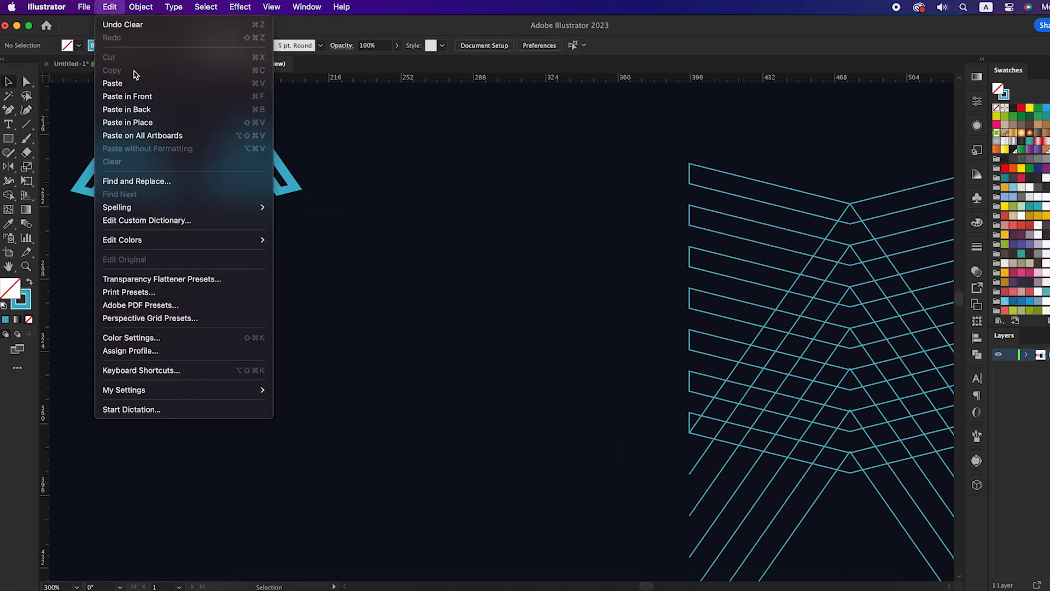
pyautogui.click(140, 96)
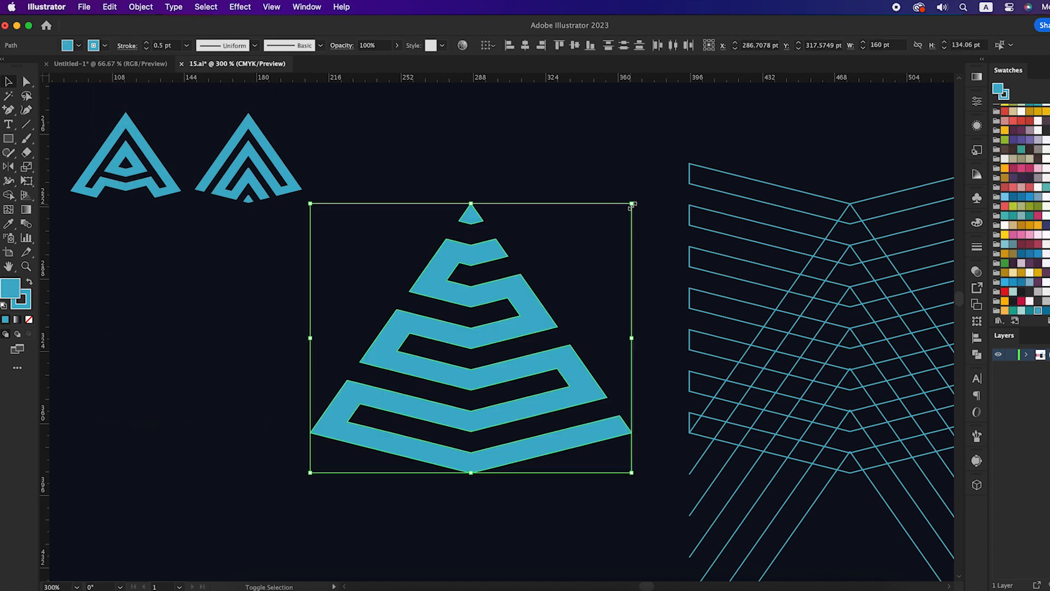
# Scale the striped triangle down and place it in the row beside the two A marks at a matching size
pyautogui.moveTo(632, 205); pyautogui.dragTo(583, 289)
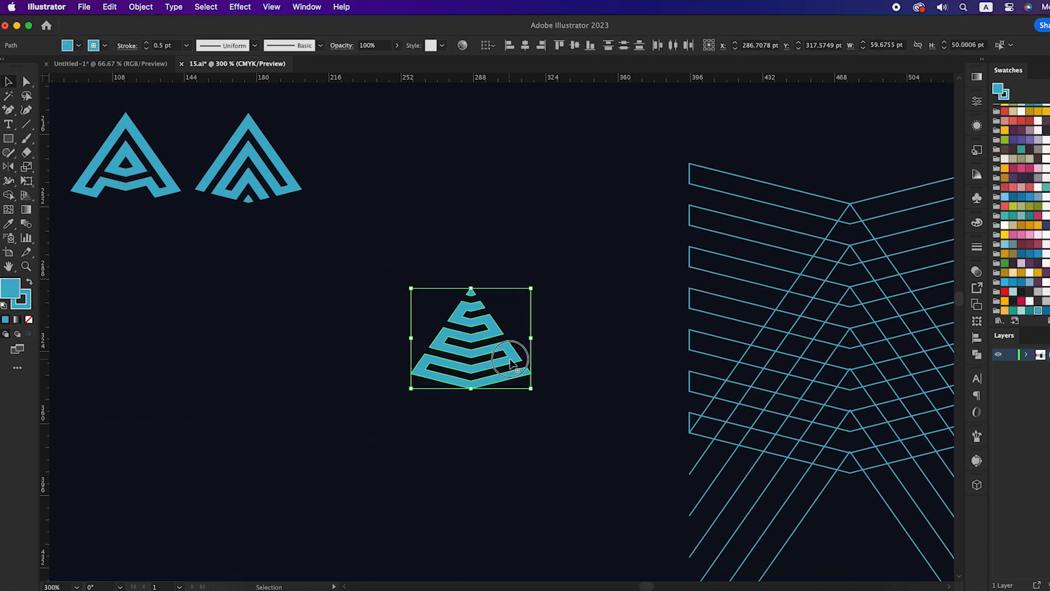
pyautogui.moveTo(512, 362); pyautogui.dragTo(418, 172)
pyautogui.moveTo(442, 108); pyautogui.dragTo(426, 117)
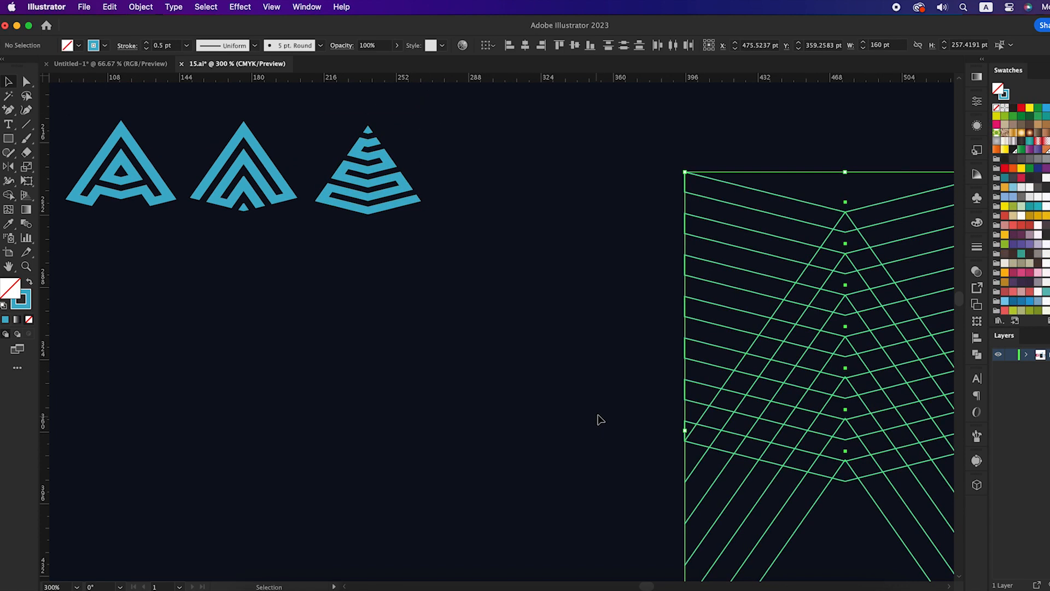
# Delete the remaining line grid so only the three logo marks are left
pyautogui.click(598, 419)
pyautogui.moveTo(633, 153); pyautogui.dragTo(943, 564)
pyautogui.press('Delete')
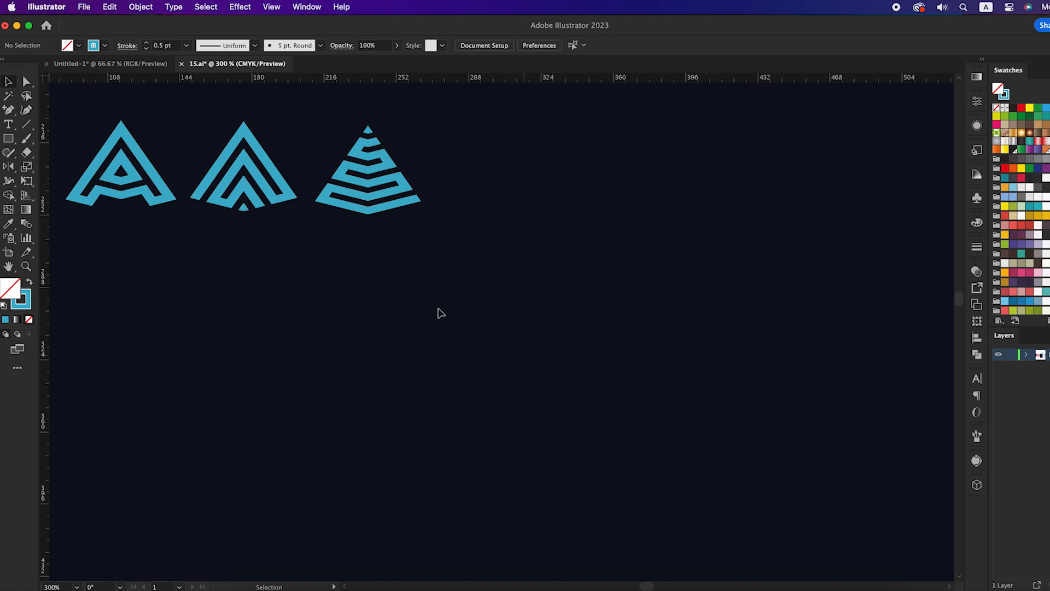
# Place the A with the nested inner triangle in the empty area below the row and bring up the Pathfinder options
pyautogui.moveTo(141, 152); pyautogui.dragTo(496, 304)
pyautogui.click(521, 304)
pyautogui.scroll(2, 499, 321)
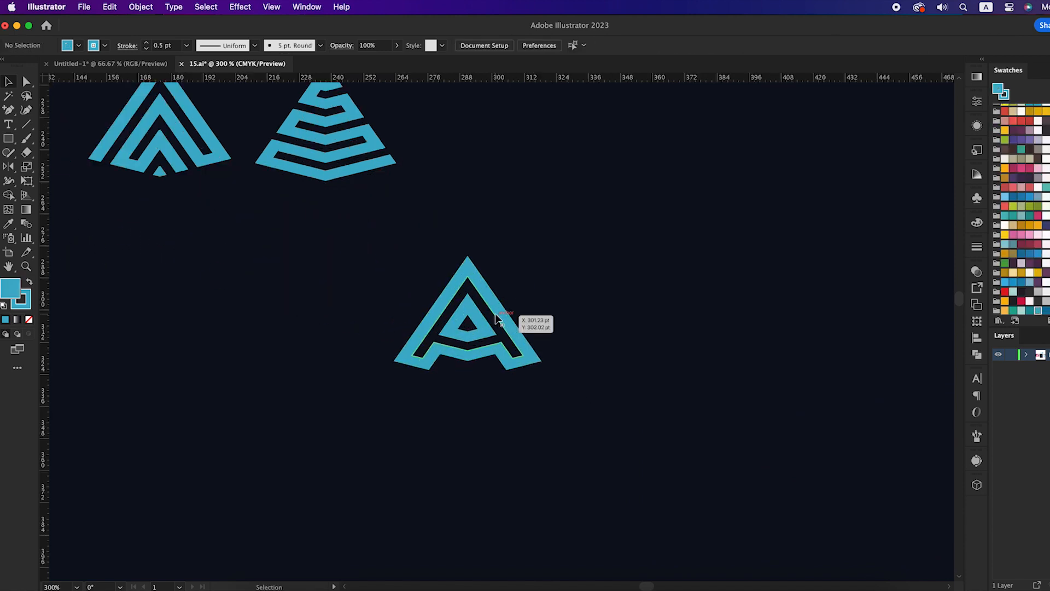
pyautogui.scroll(3, 484, 327)
pyautogui.click(484, 329)
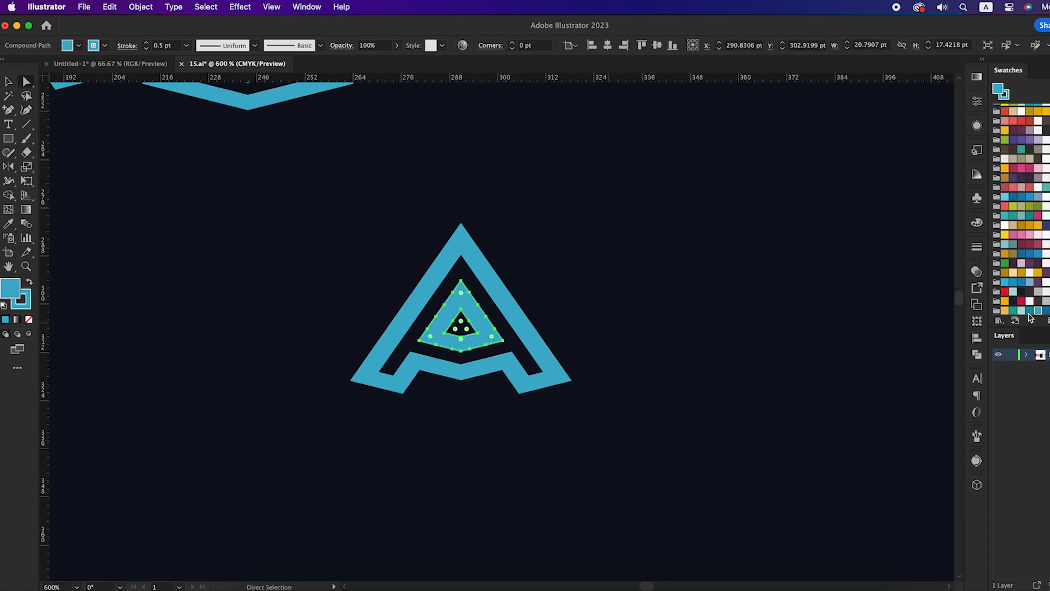
pyautogui.click(365, 235)
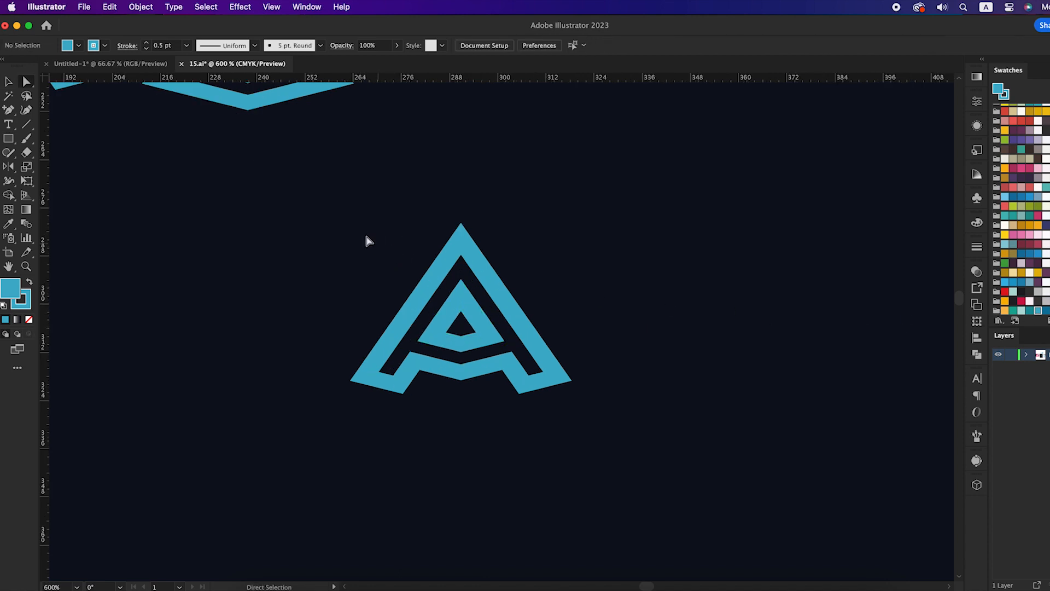
pyautogui.press('super+shift+F9')
# Add the text "Aroma" and centre it beneath the A logo
pyautogui.press('t')
pyautogui.click(427, 438)
pyautogui.write('Aroma')
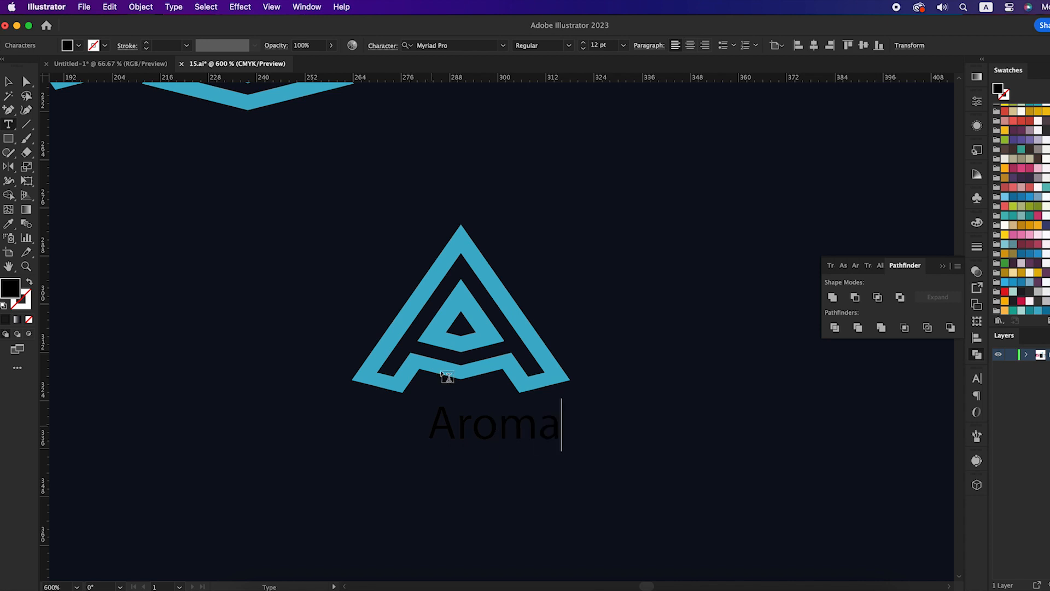
pyautogui.press('Escape')
pyautogui.moveTo(501, 429); pyautogui.dragTo(465, 436)
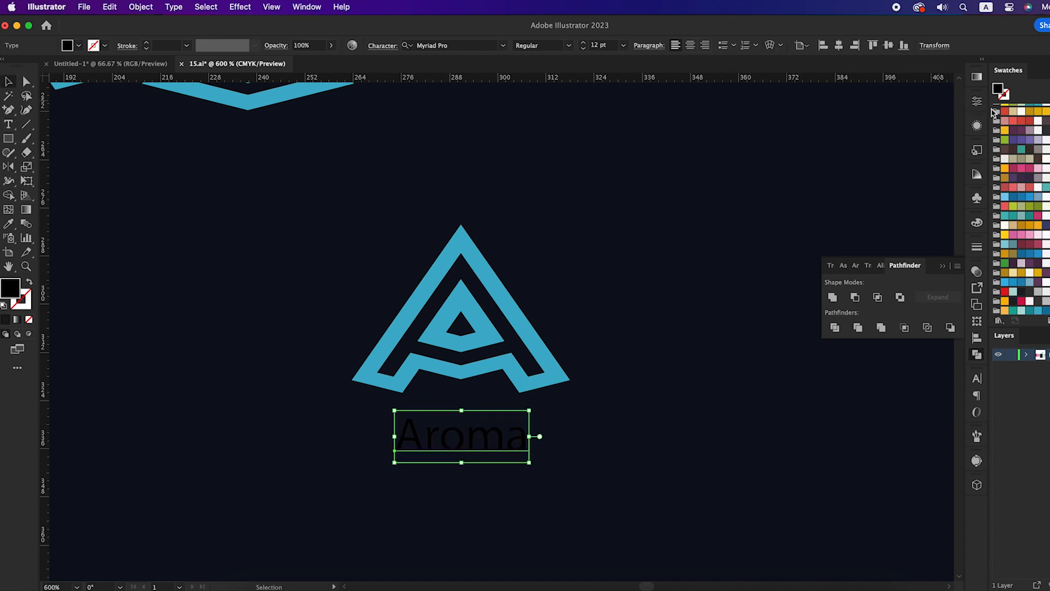
pyautogui.scroll(-1, 1019, 112)
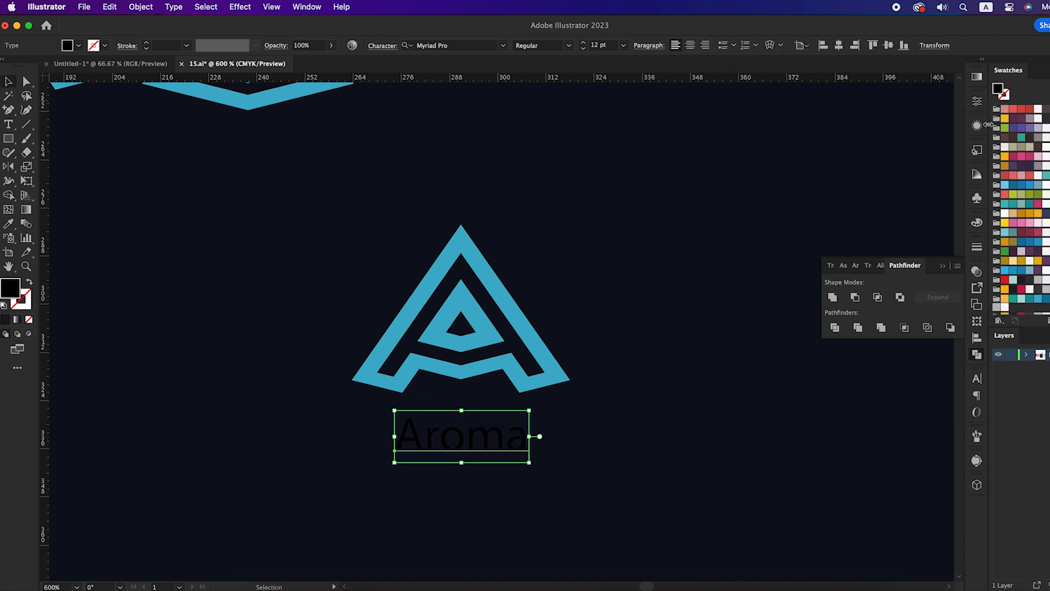
# Fill the Aroma text with white and set its font to Poppins SemiBold
pyautogui.click(1038, 110)
pyautogui.click(478, 46)
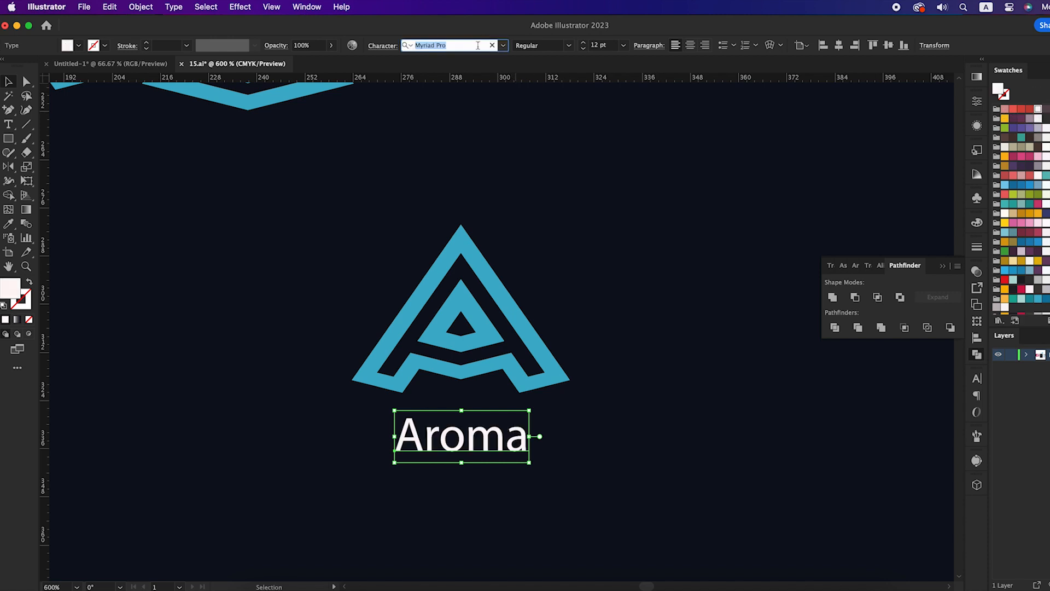
pyautogui.write('pol')
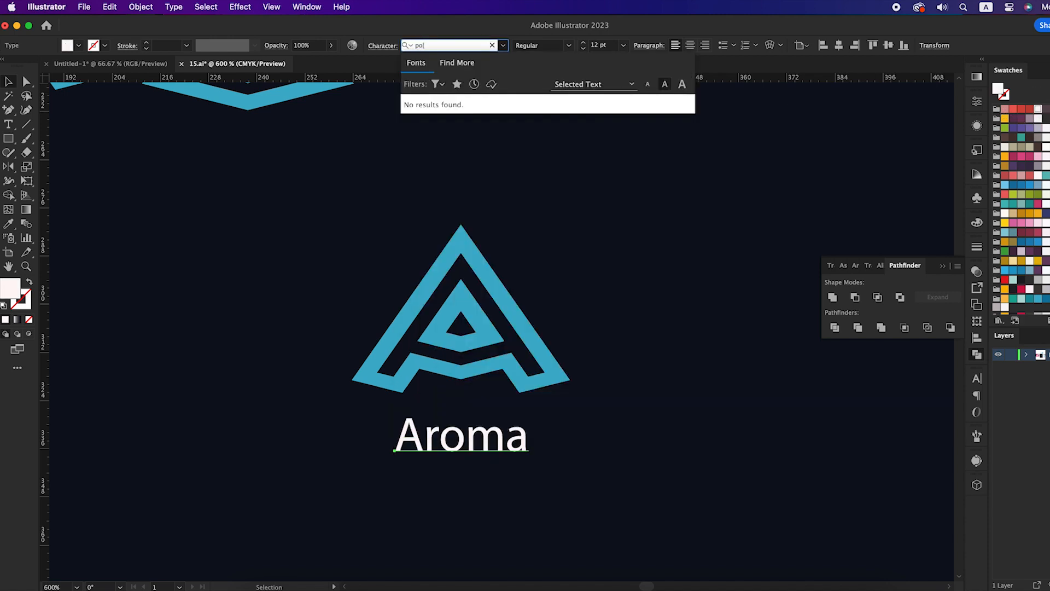
pyautogui.press('BackSpace')
pyautogui.write('p')
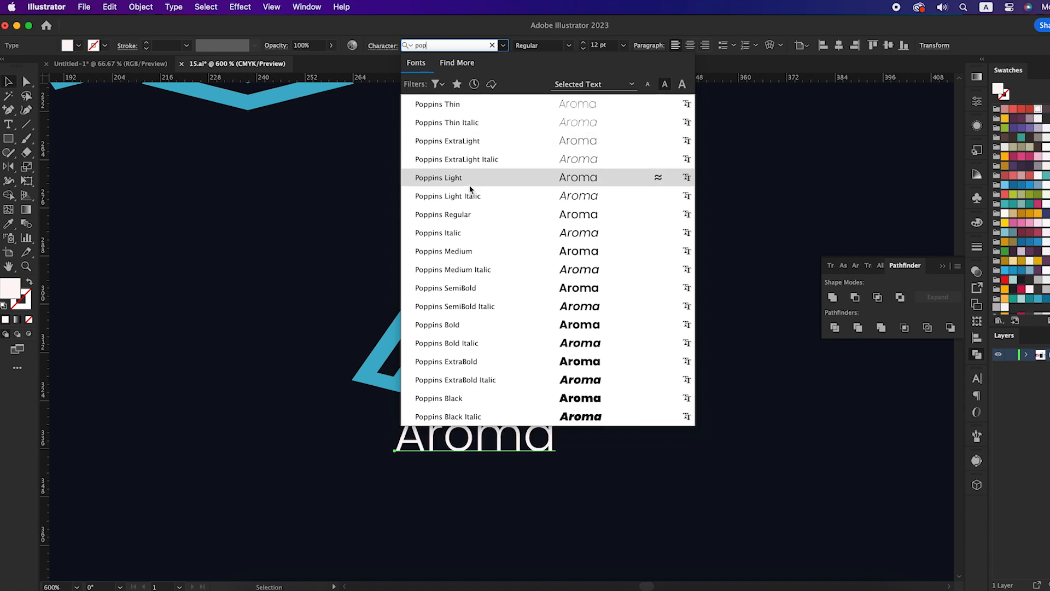
pyautogui.click(468, 286)
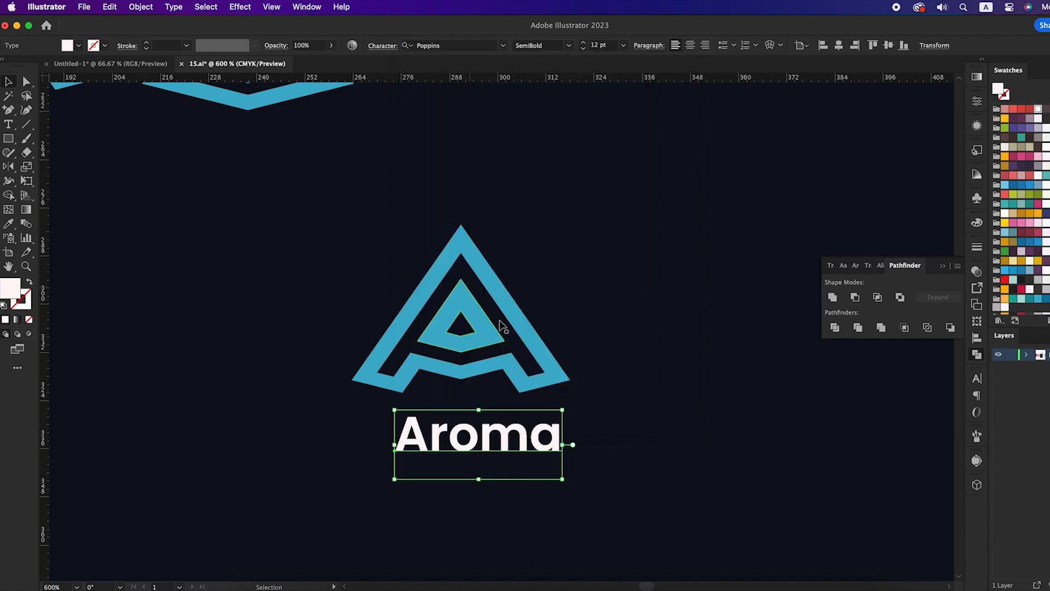
pyautogui.click(381, 285)
# Scale the A mark down proportionally to about 32.6 by 25.1 pt and place it just above the Aroma text
pyautogui.click(483, 266)
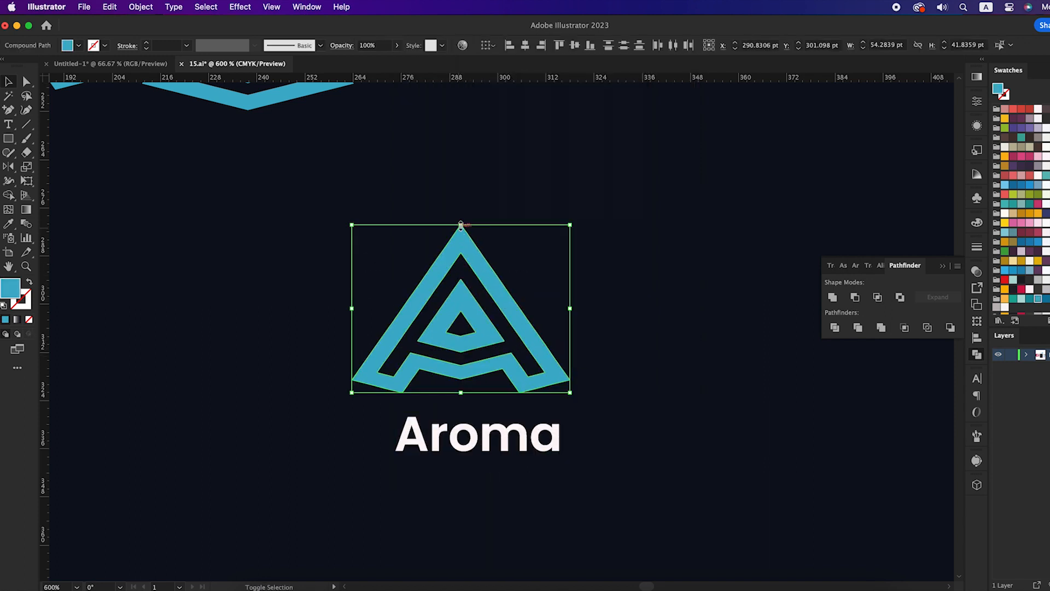
pyautogui.moveTo(461, 225); pyautogui.dragTo(461, 286)
pyautogui.press('super+equal')
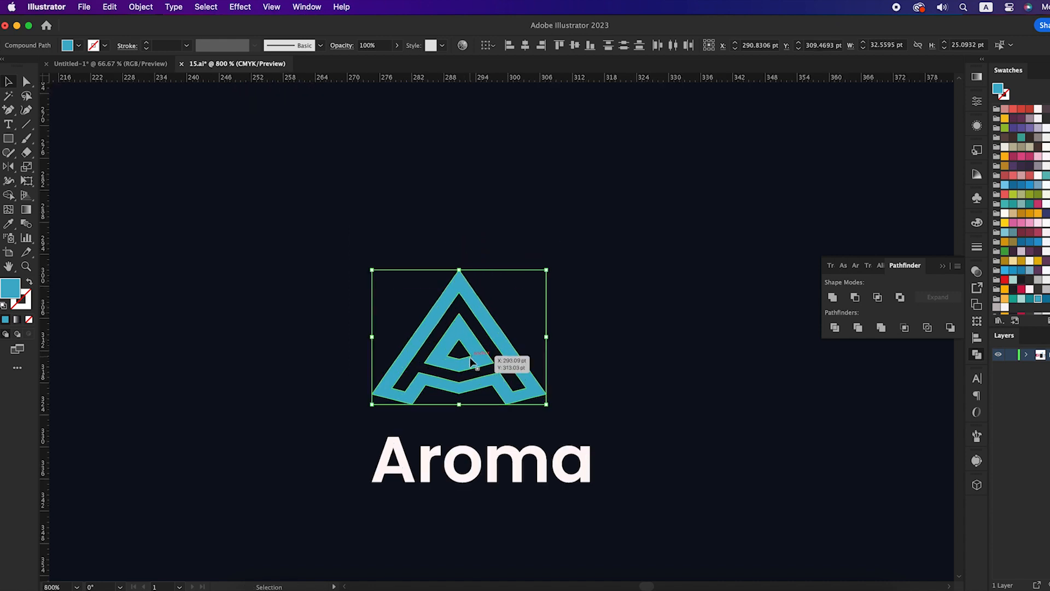
pyautogui.moveTo(472, 361); pyautogui.dragTo(503, 381)
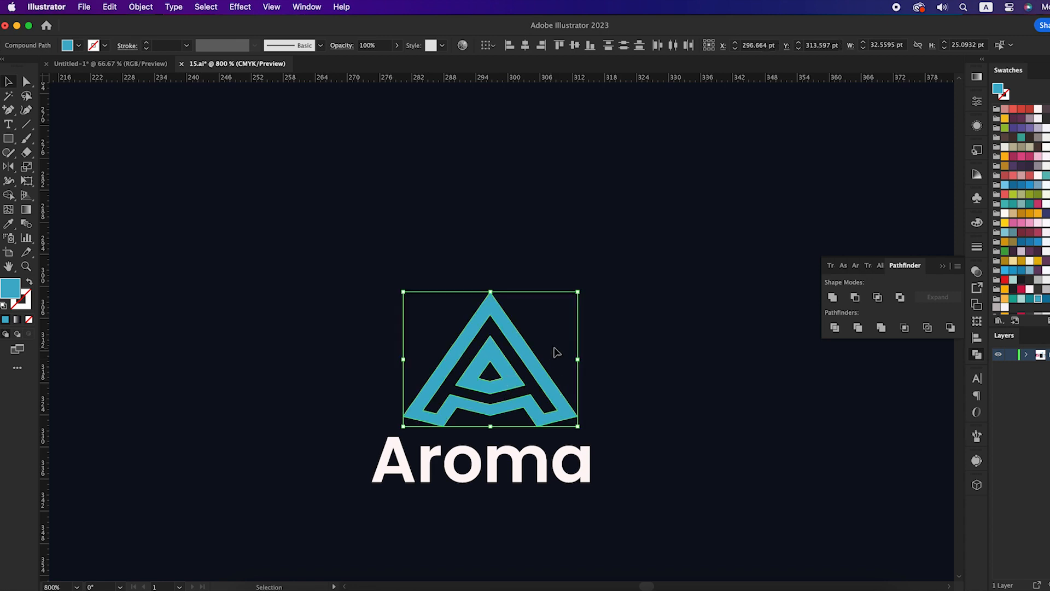
pyautogui.click(604, 345)
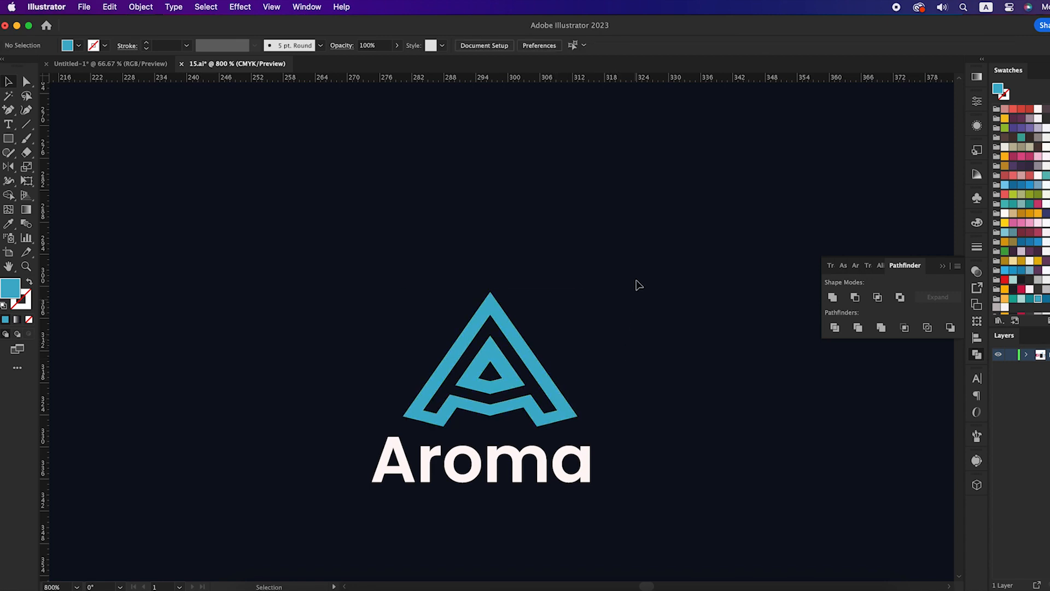
# Convert the Aroma text to outlines and centre it horizontally beneath the A mark, keeping the mark as the alignment reference
pyautogui.click(430, 479)
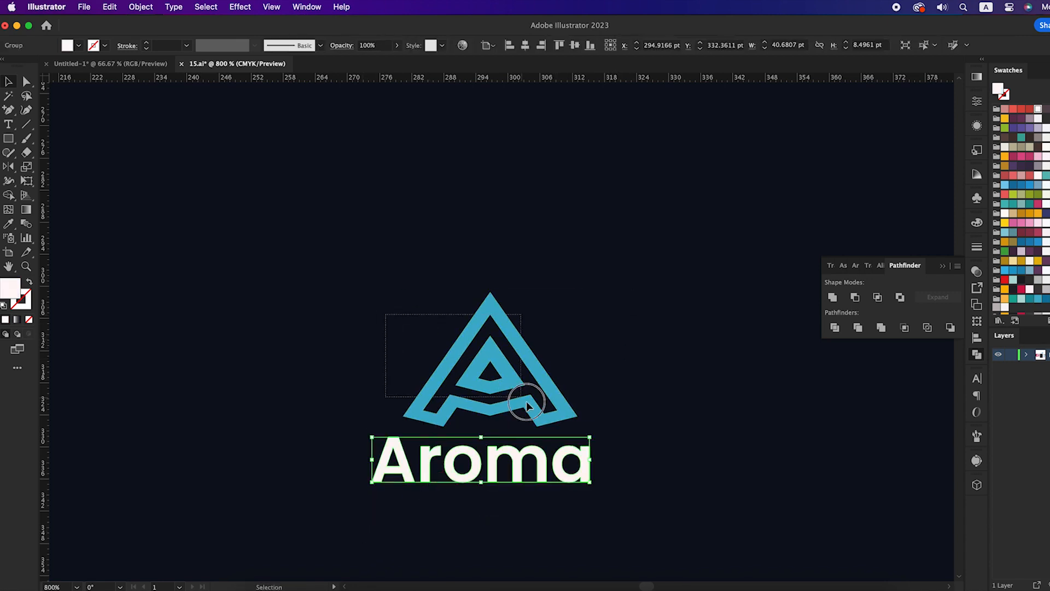
pyautogui.moveTo(527, 402); pyautogui.dragTo(530, 406)
pyautogui.keyDown('shift'); pyautogui.click(520, 455); pyautogui.keyUp('shift')
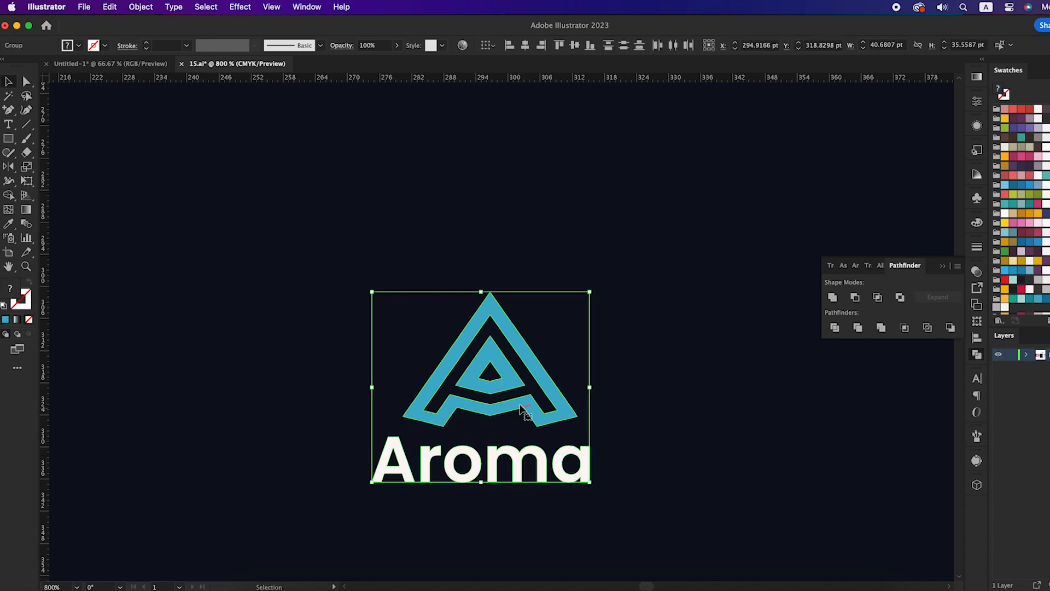
pyautogui.click(520, 406)
pyautogui.click(525, 45)
pyautogui.click(428, 281)
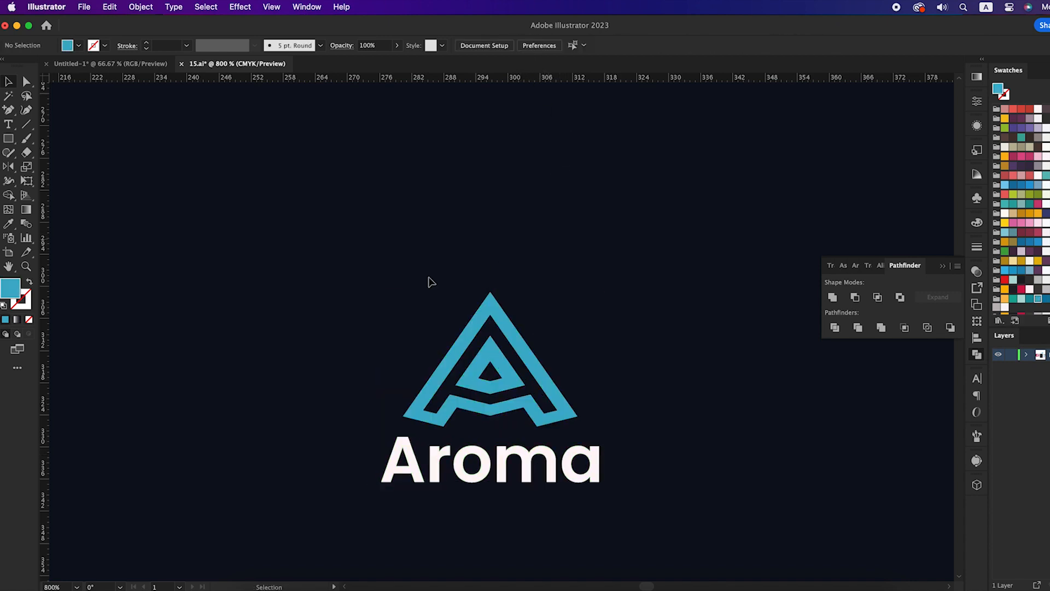
# Move the A mark and Aroma lettering up together and enlarge them proportionally from their centre
pyautogui.moveTo(229, 281); pyautogui.dragTo(580, 429)
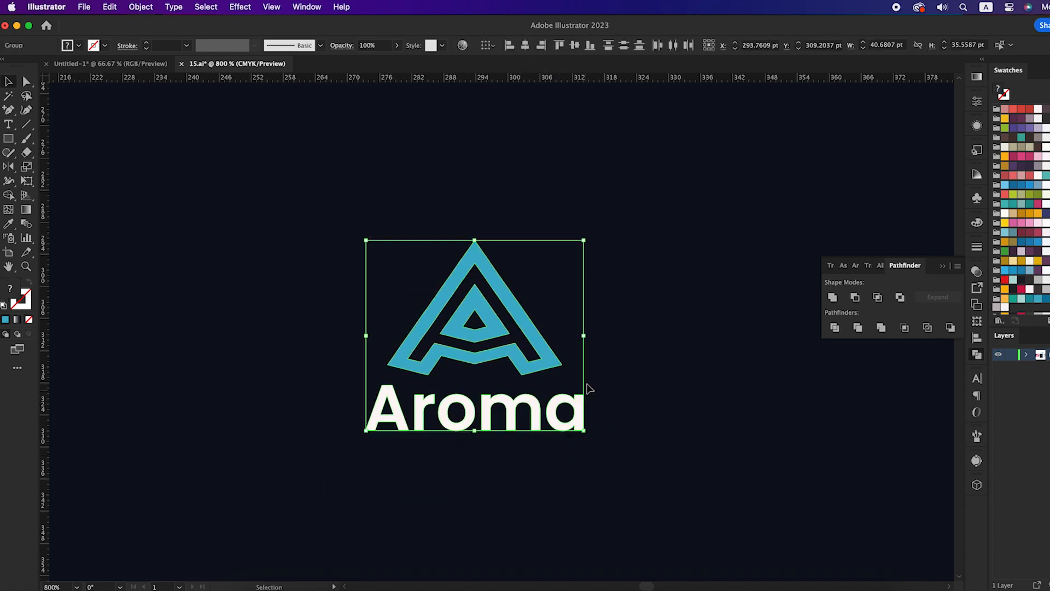
pyautogui.moveTo(584, 337); pyautogui.dragTo(612, 335)
pyautogui.click(744, 410)
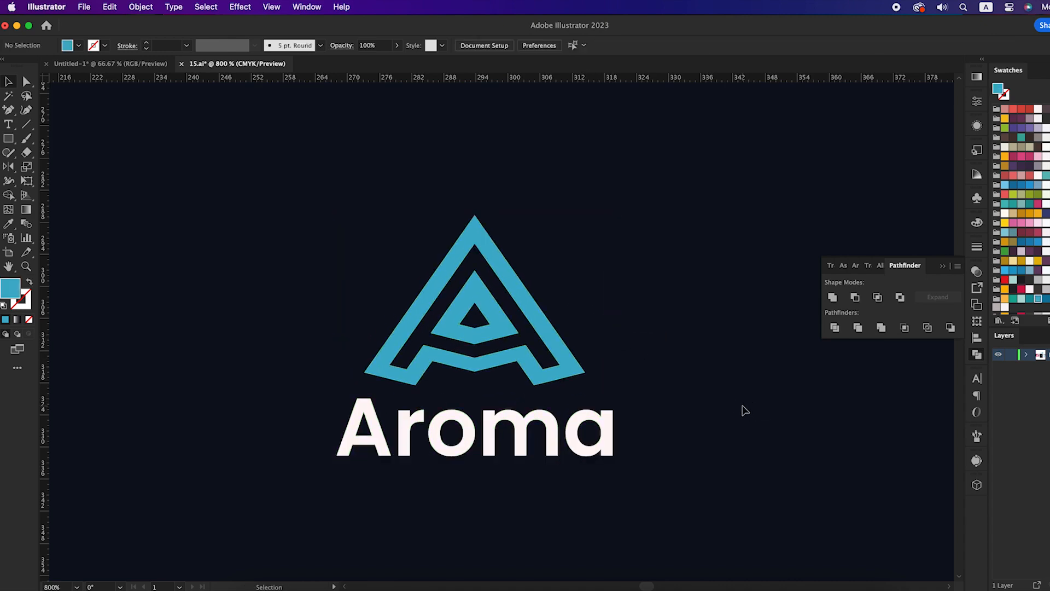